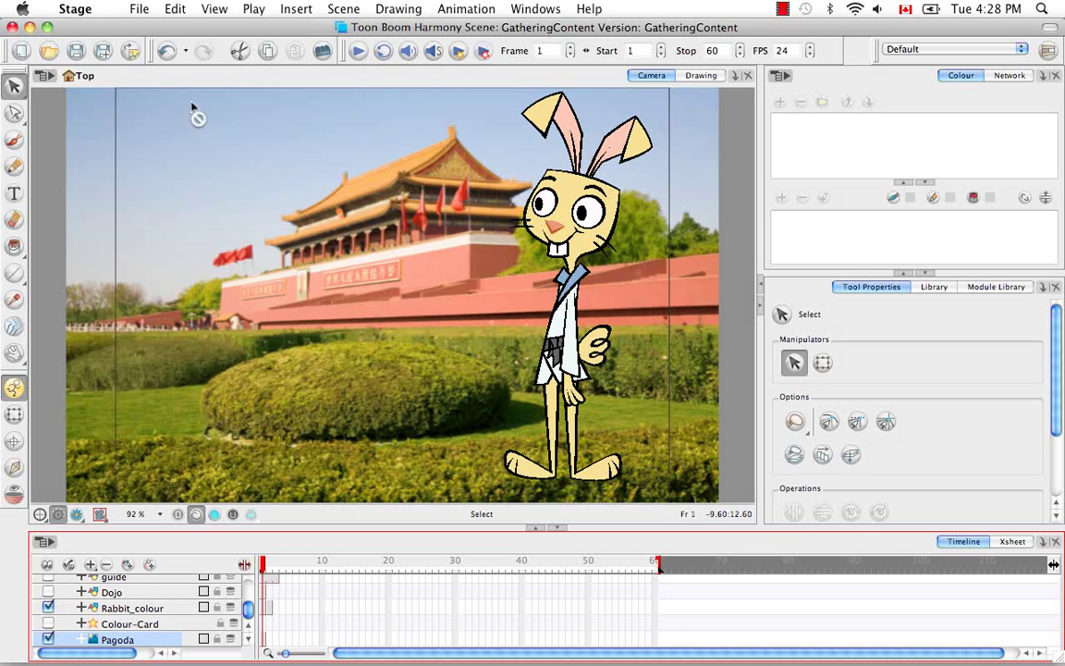
- Start an image import and choose Puppy Model Sheet.png from the Source folder
{"action": "left_click", "coordinate": [139, 11]}
{"action": "mouse_move", "coordinate": [226, 213]}
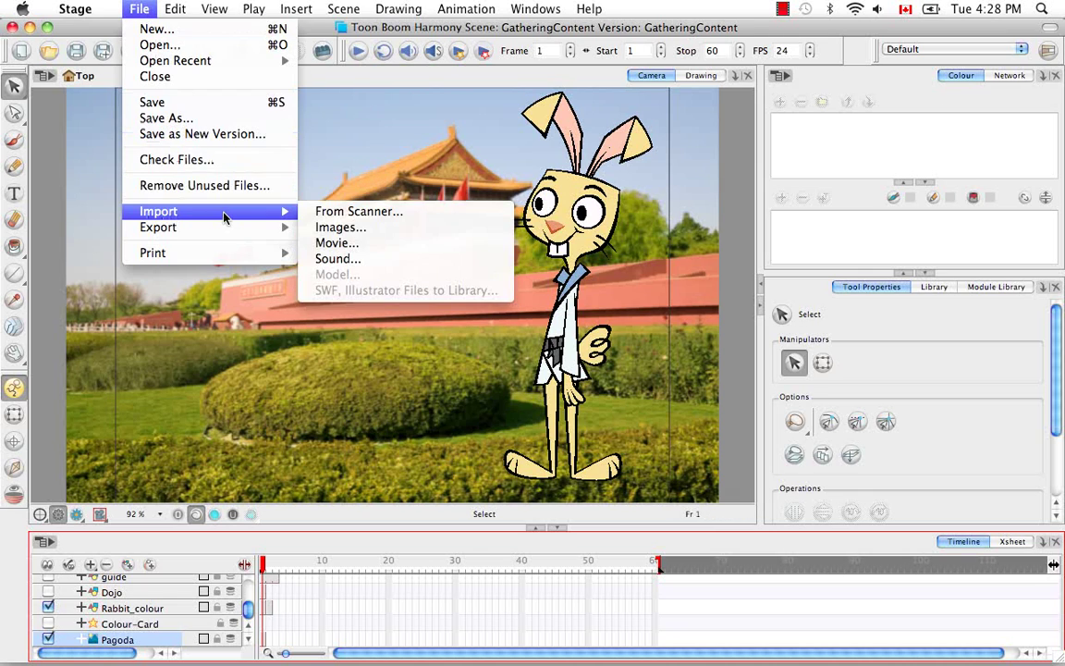
{"action": "left_click", "coordinate": [346, 226]}
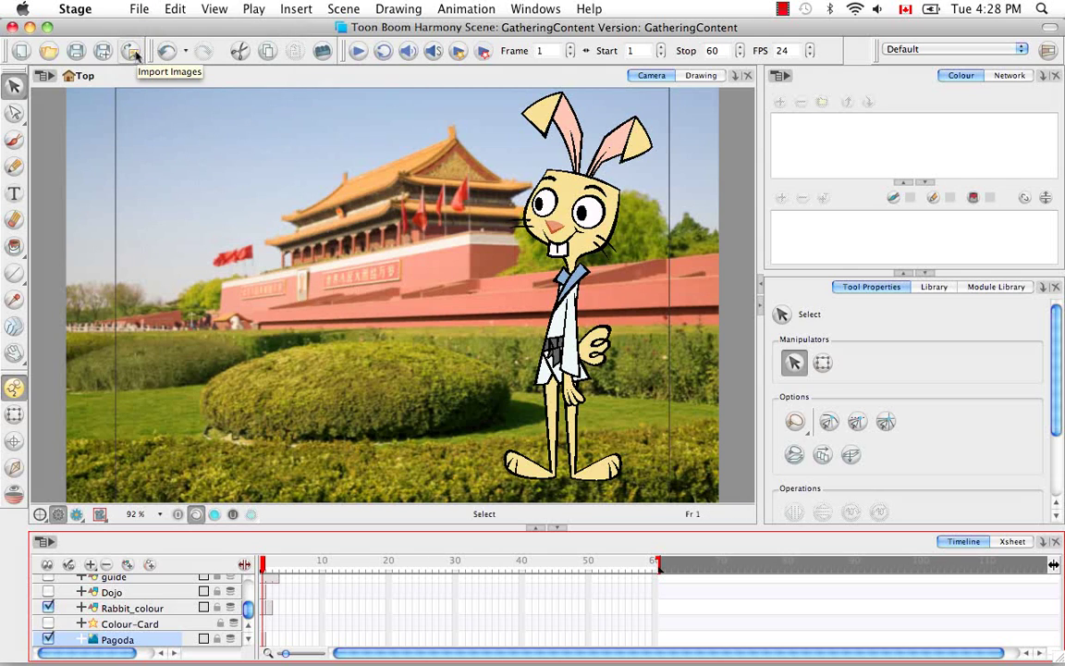
{"action": "left_click", "coordinate": [135, 57]}
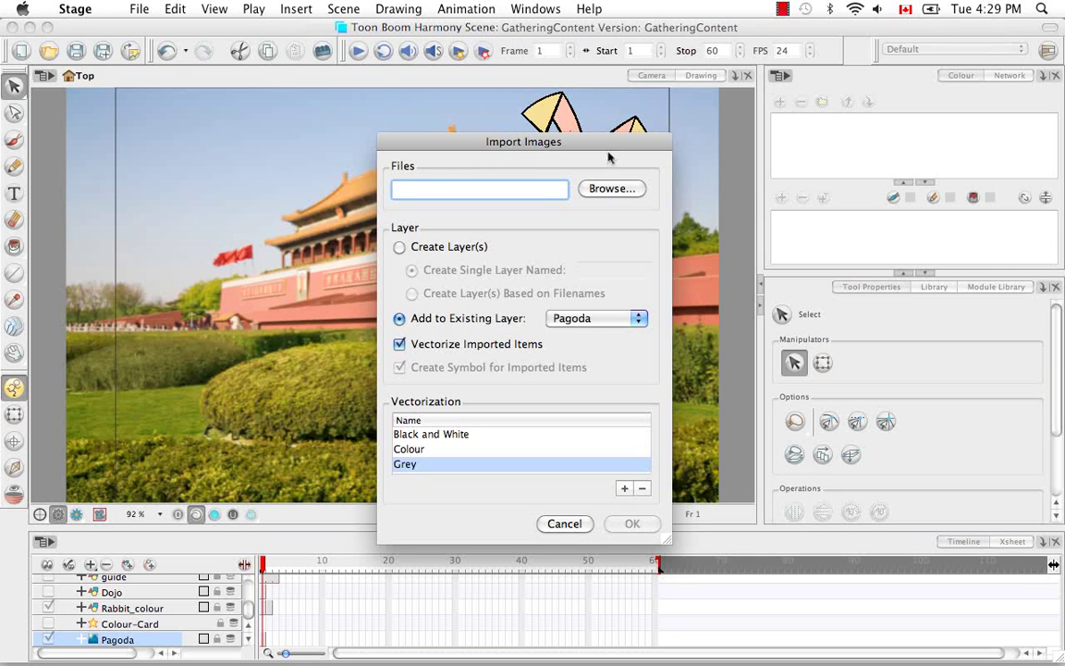
{"action": "left_click", "coordinate": [611, 188]}
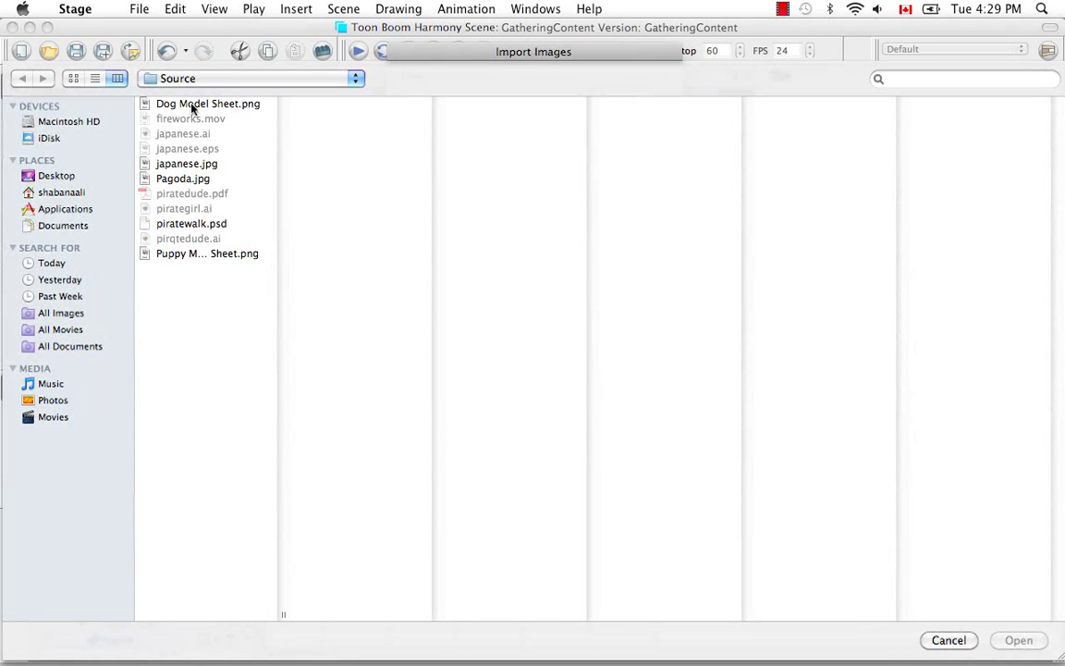
{"action": "left_click", "coordinate": [238, 255]}
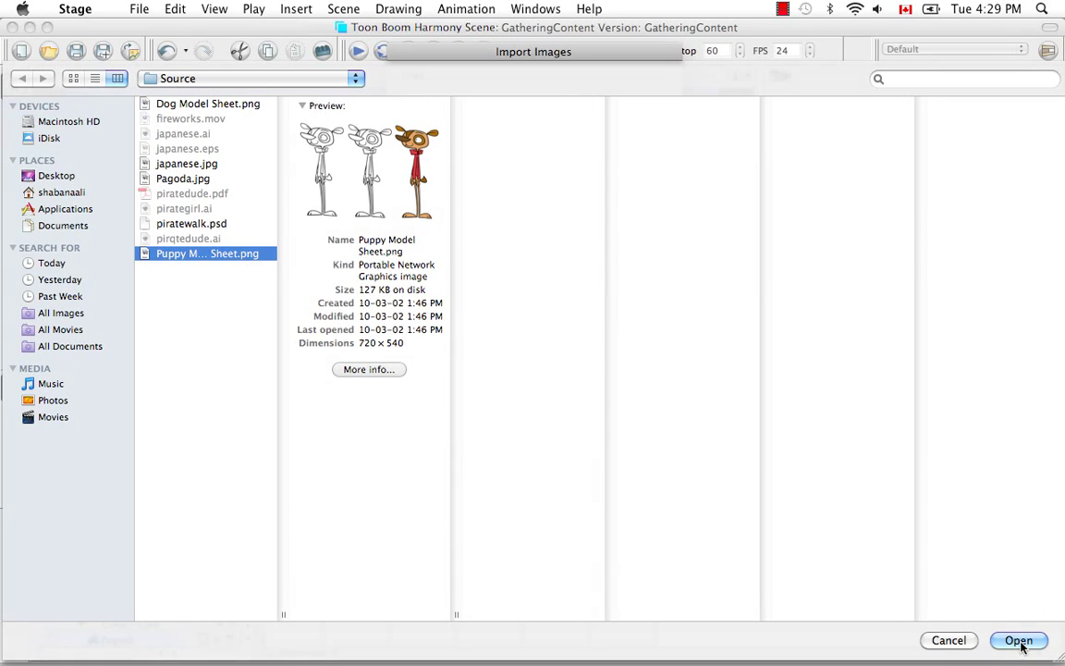
{"action": "left_click", "coordinate": [1019, 640]}
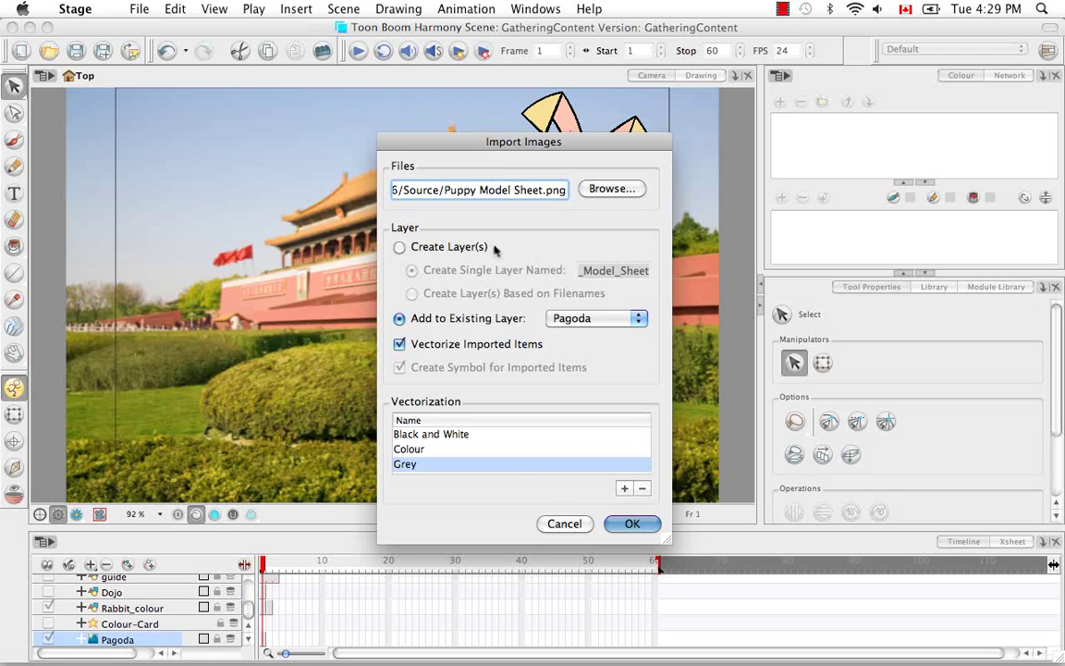
- Import into a newly created layer and pick the Black and White vectorization preset
{"action": "left_click", "coordinate": [401, 248]}
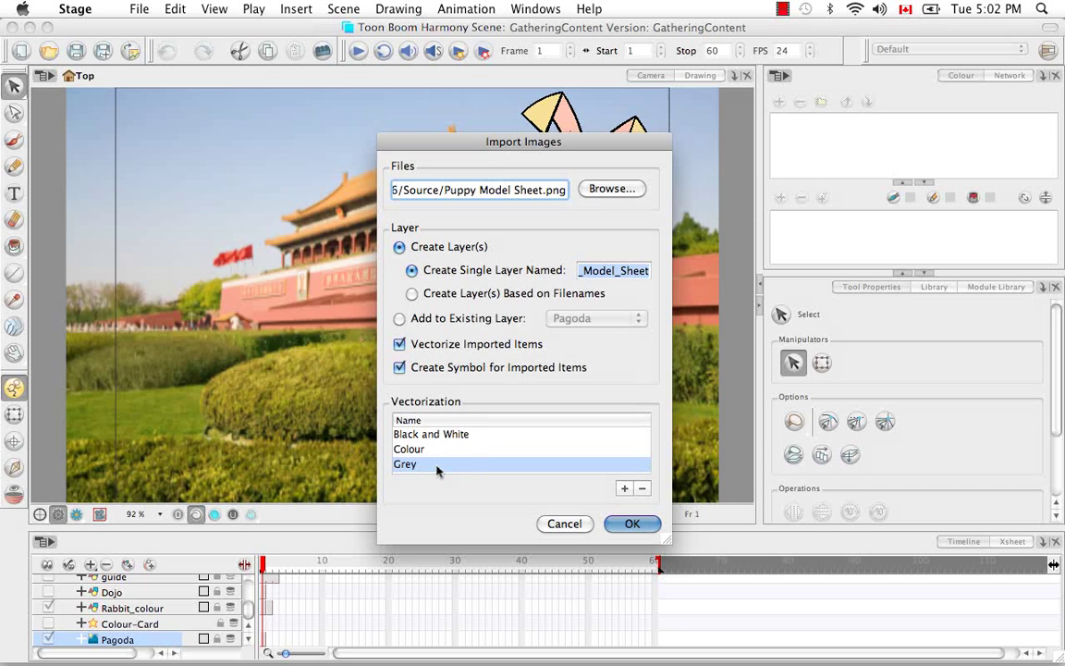
{"action": "left_click", "coordinate": [424, 434]}
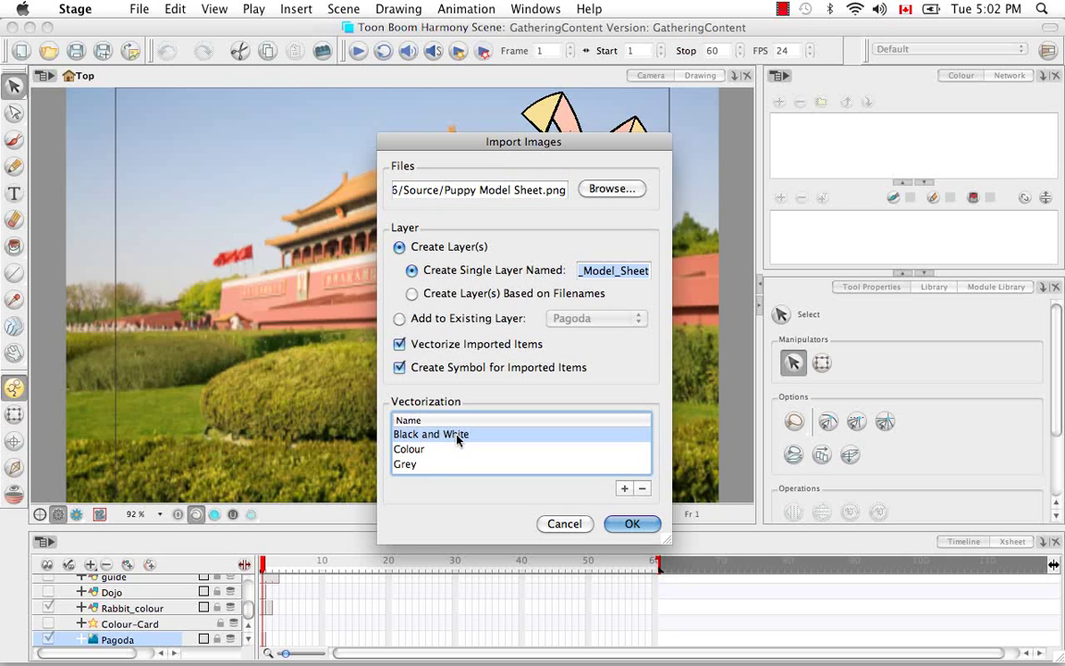
- Preview the Black and White vectorization of the puppy sheet with automatic re-vectorizing enabled
{"action": "double_click", "coordinate": [456, 435]}
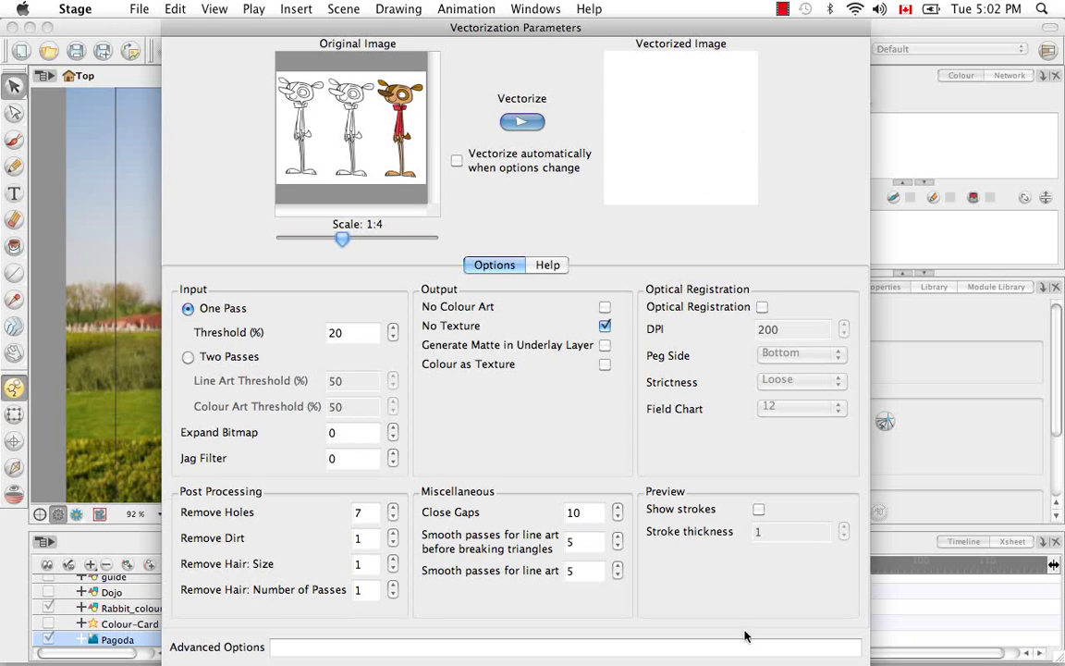
{"action": "left_click", "coordinate": [529, 123]}
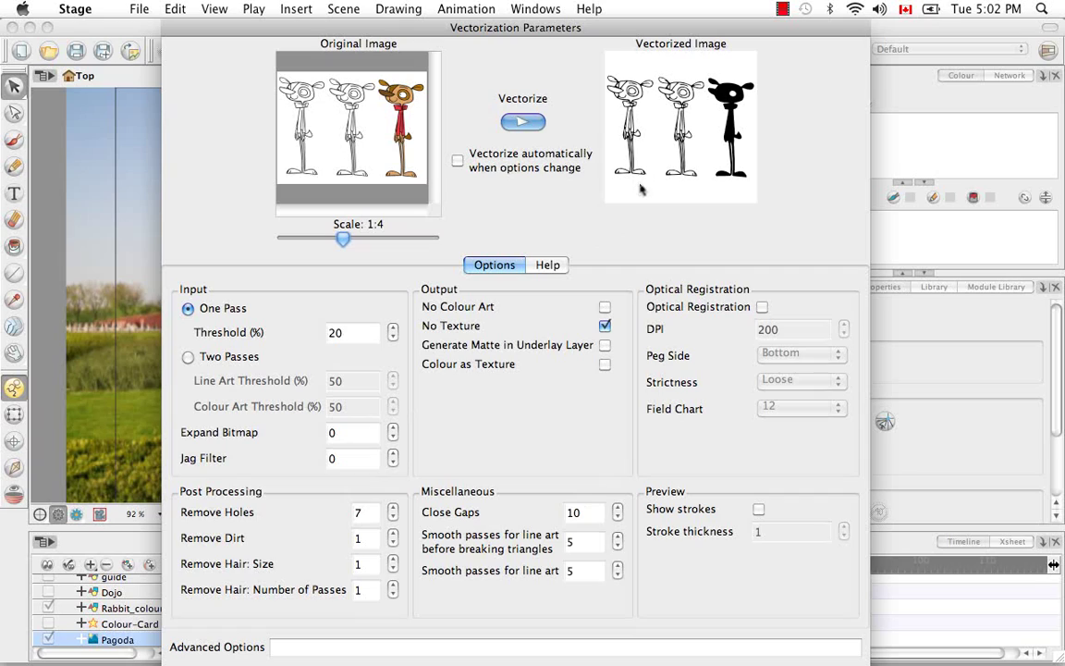
{"action": "left_click", "coordinate": [458, 162]}
{"action": "key", "text": "Escape"}
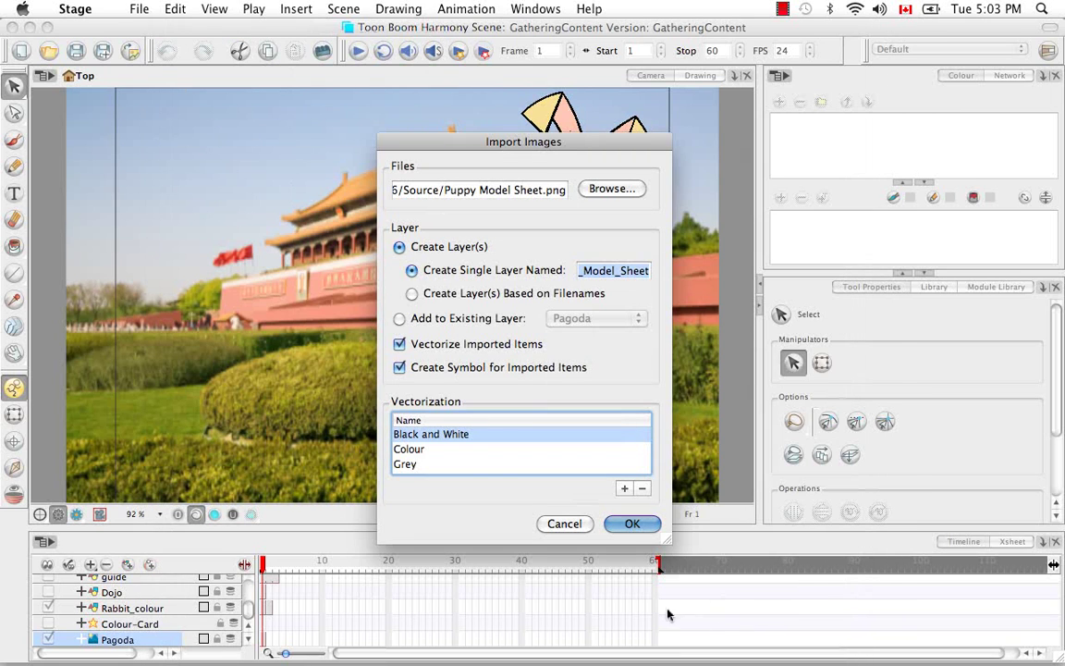
- Import the sheet, hide the Pagoda and Rabbit_colour layers, and open the Puppy_Model_Sheet_3 symbol
{"action": "left_click", "coordinate": [632, 524]}
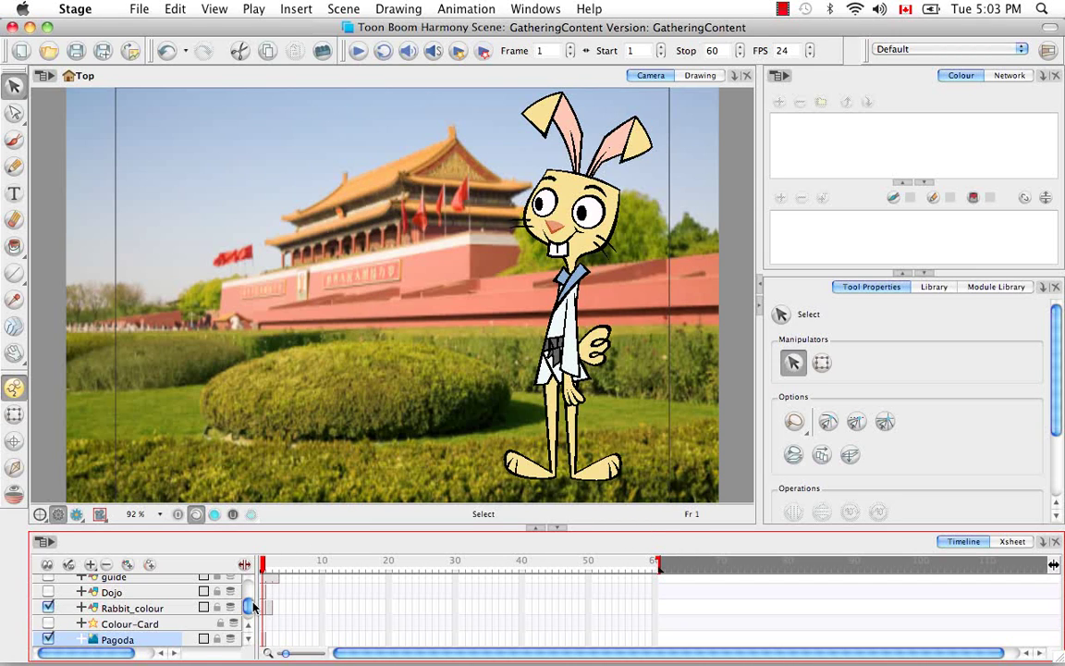
{"action": "scroll", "coordinate": [250, 614], "scroll_direction": "down", "scroll_amount": 1}
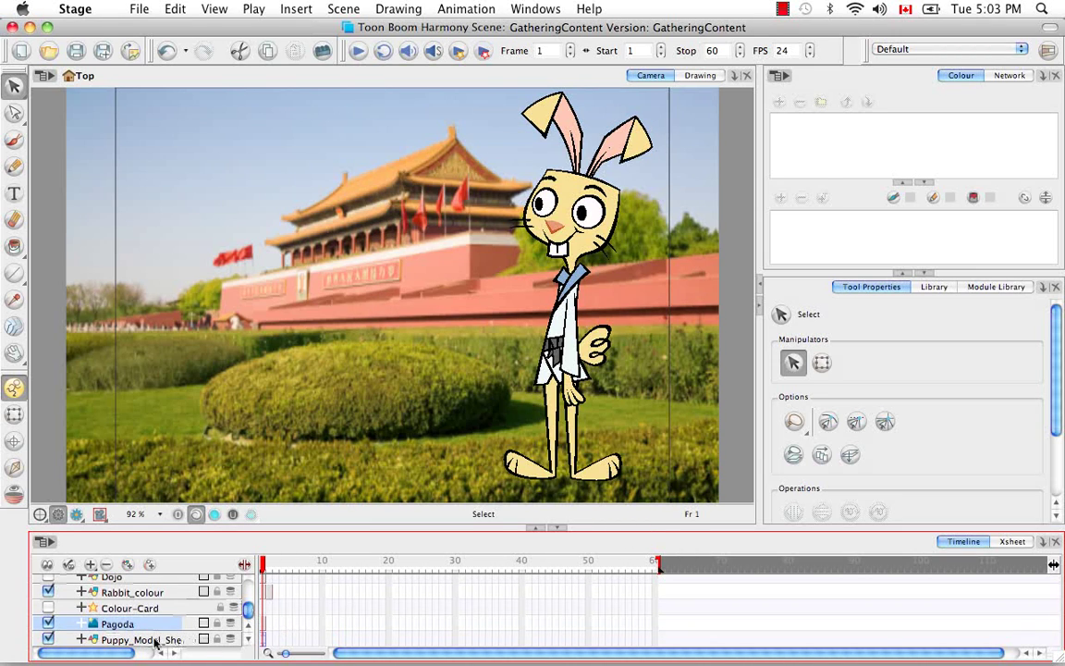
{"action": "left_click", "coordinate": [49, 624]}
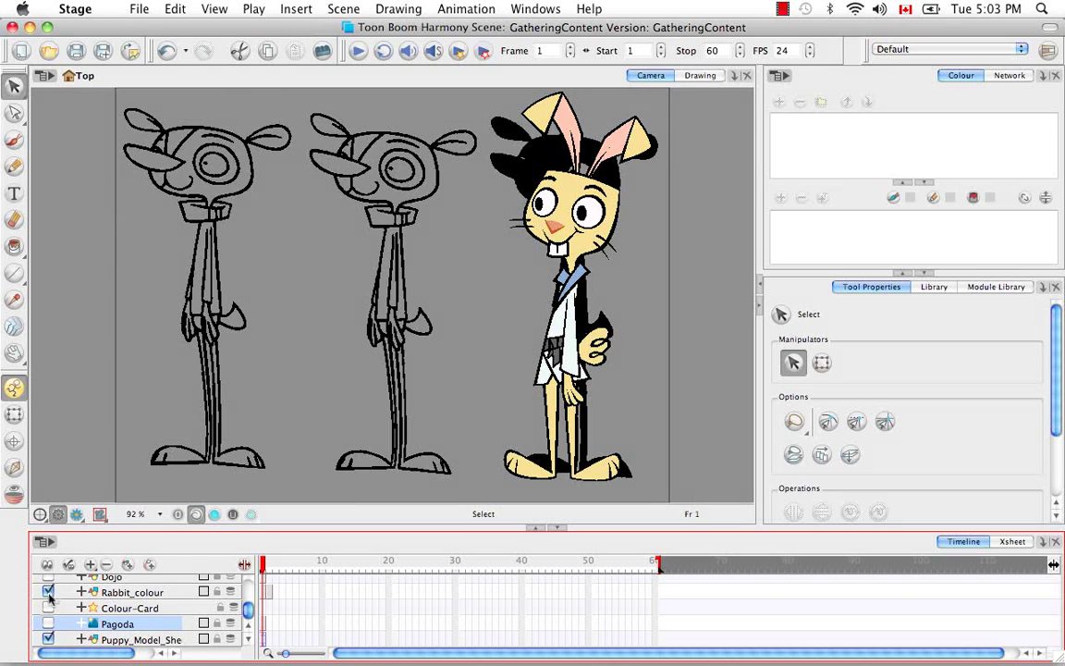
{"action": "left_click", "coordinate": [48, 593]}
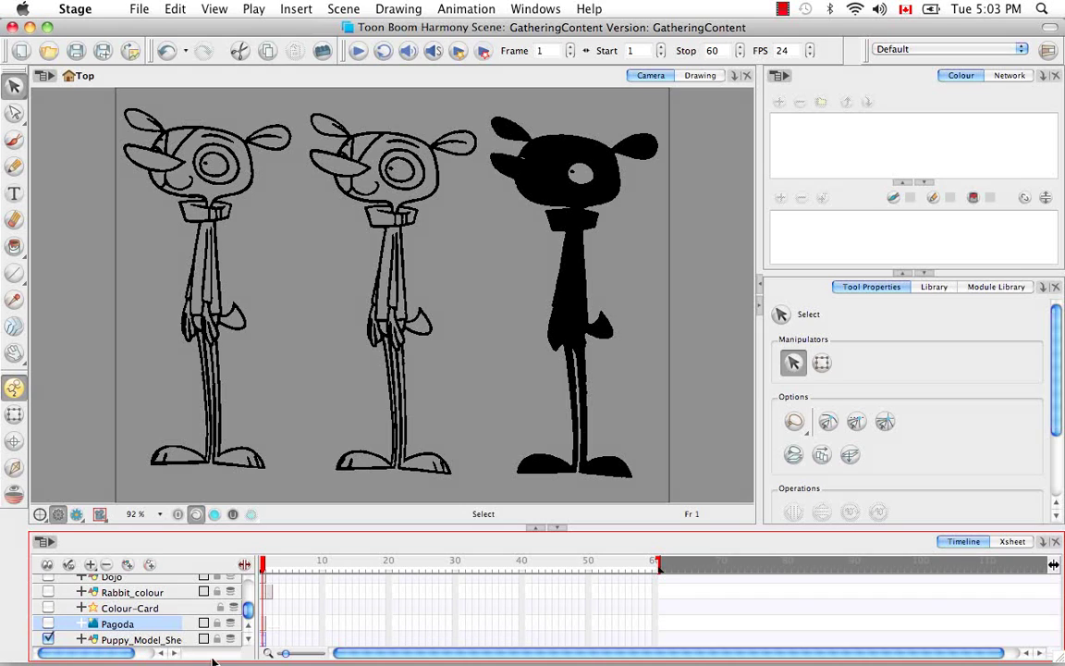
{"action": "double_click", "coordinate": [264, 639]}
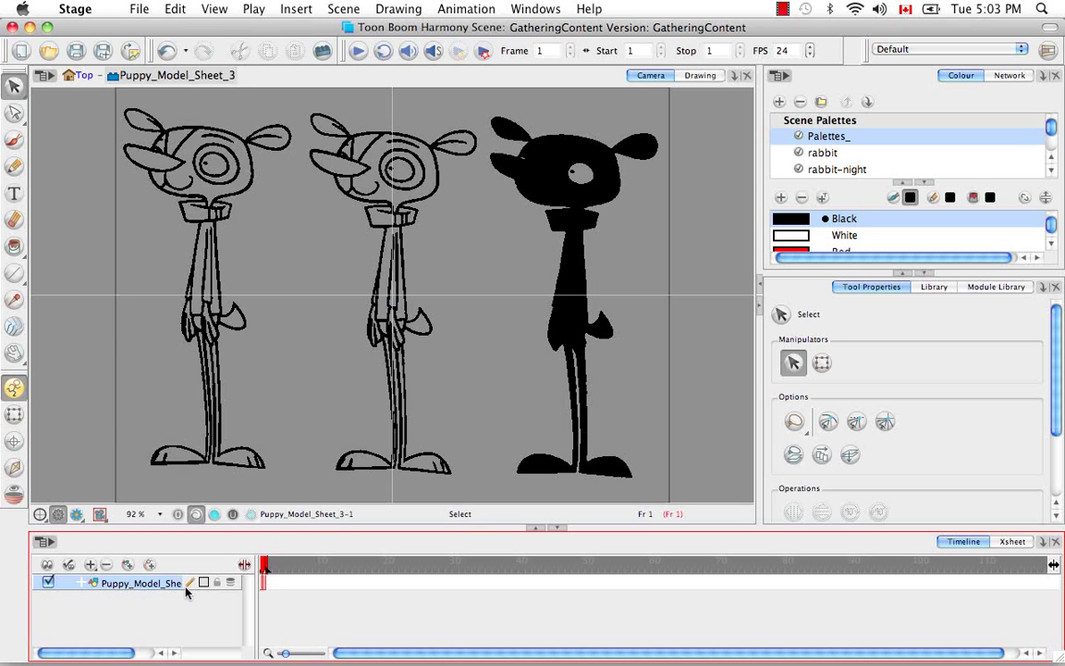
{"action": "mouse_move", "coordinate": [357, 464]}
{"action": "left_mouse_down"}
{"action": "mouse_move", "coordinate": [487, 292]}
{"action": "mouse_move", "coordinate": [378, 236]}
{"action": "left_mouse_up"}
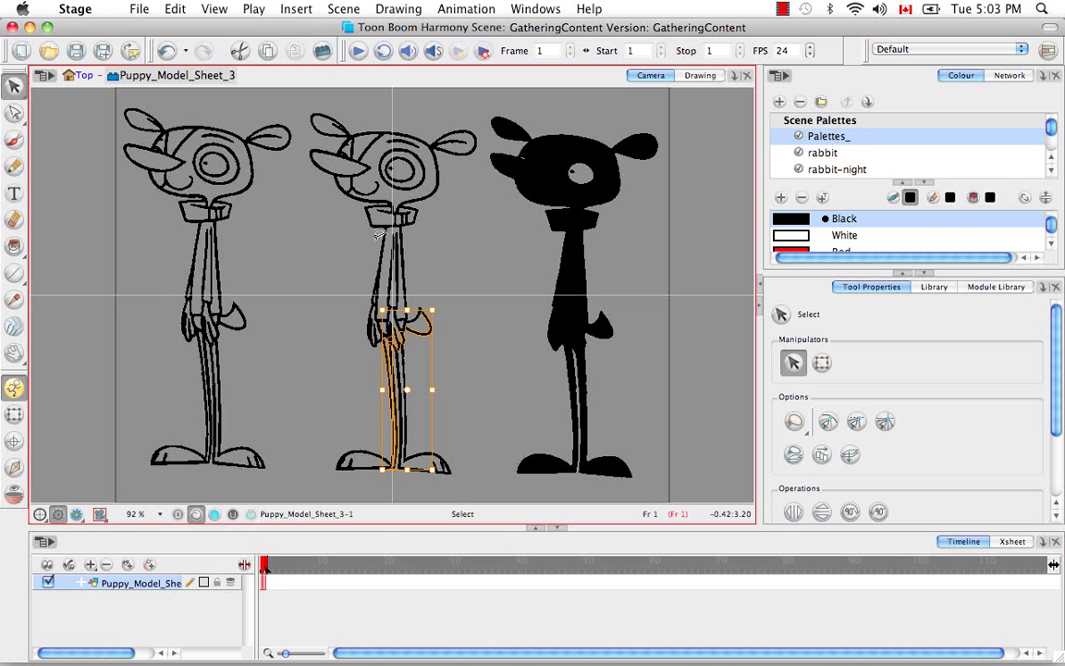
{"action": "left_click_drag", "start_coordinate": [190, 259], "coordinate": [291, 357]}
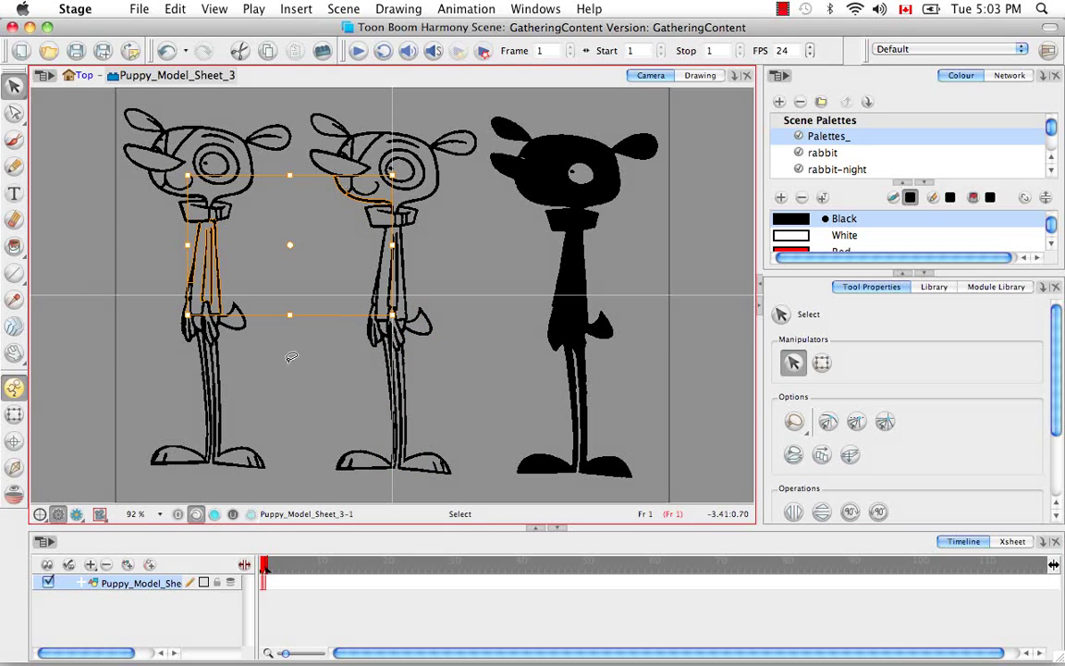
{"action": "left_click", "coordinate": [263, 321]}
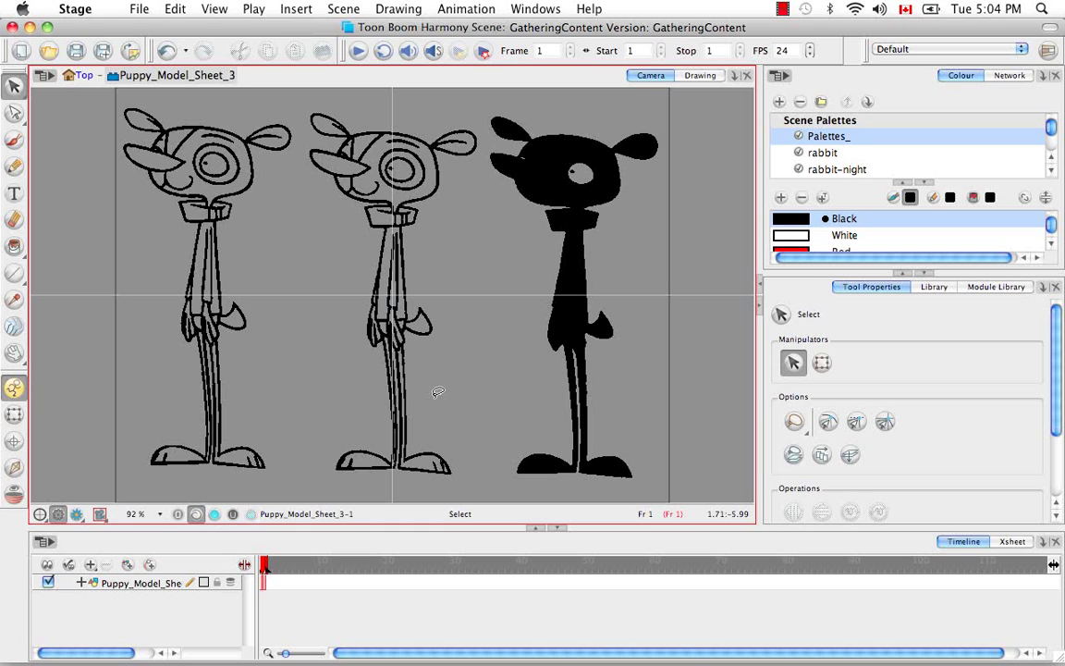
{"action": "key", "text": "2"}
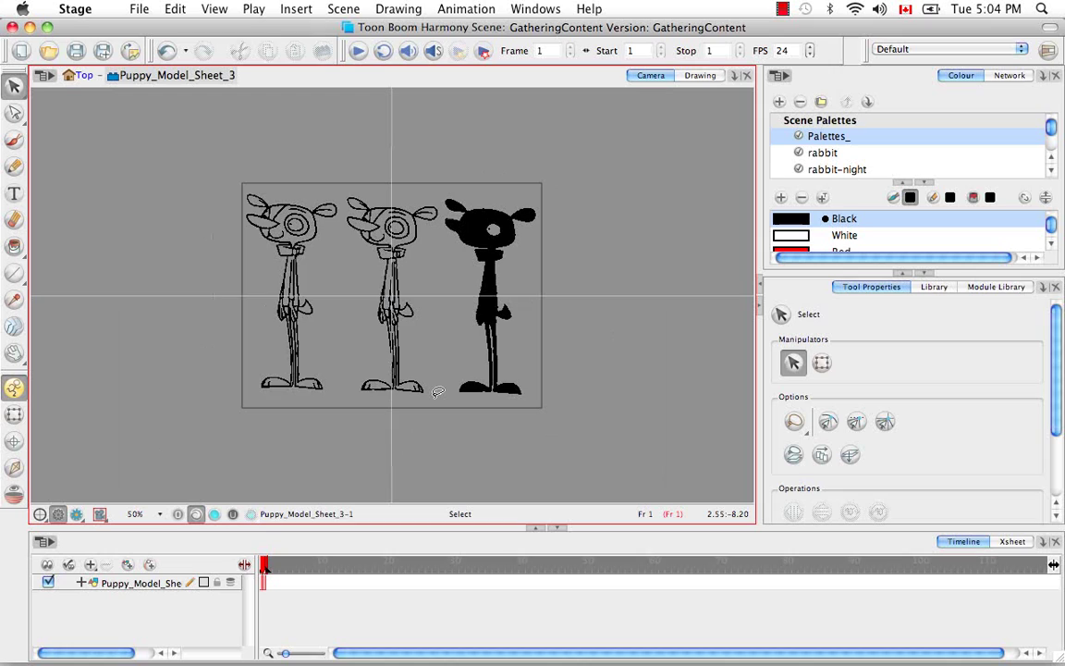
- Inspect a puppy leg's stroke contour points with the Contour Editor, then zoom back out
{"action": "scroll", "coordinate": [438, 392], "scroll_direction": "up", "scroll_amount": 5}
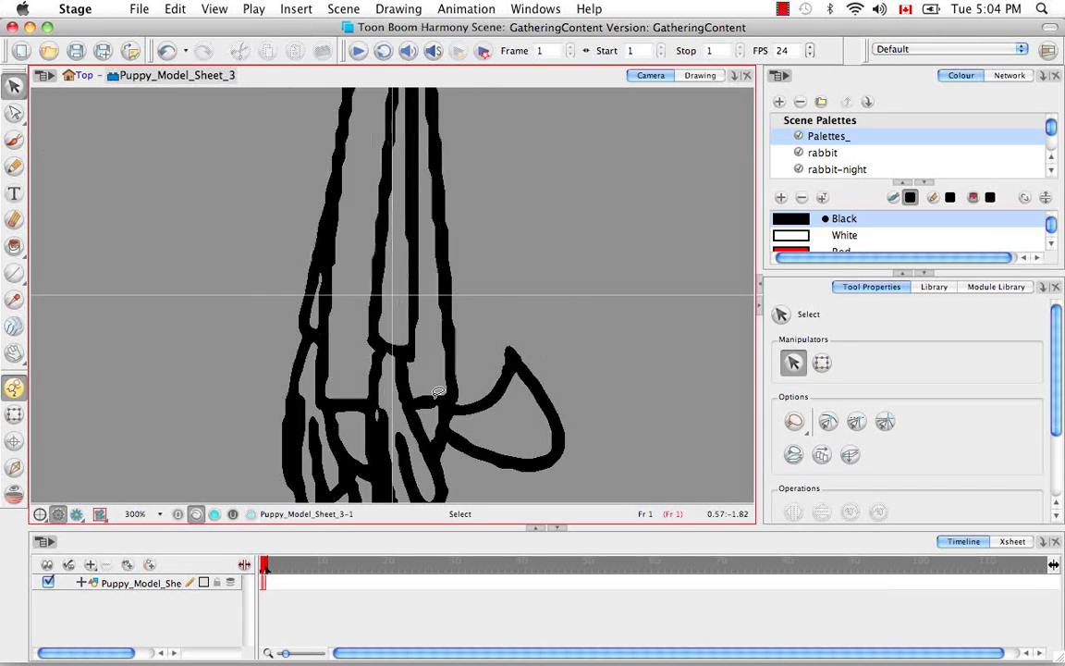
{"action": "left_click", "coordinate": [15, 115]}
{"action": "left_click", "coordinate": [83, 115]}
{"action": "left_click", "coordinate": [333, 198]}
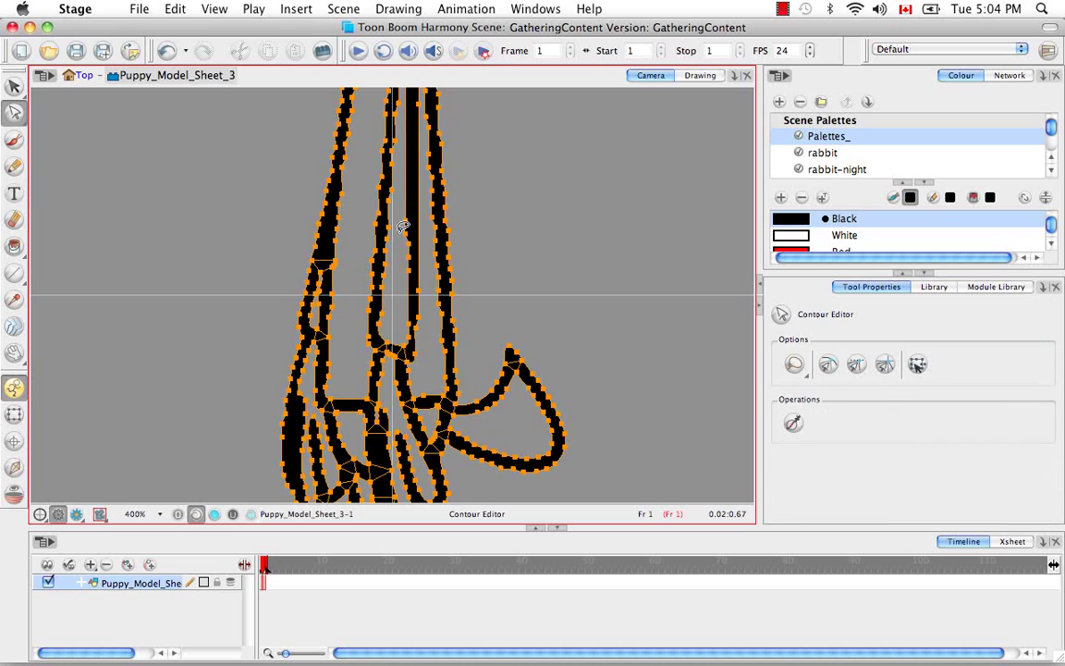
{"action": "left_click", "coordinate": [546, 245]}
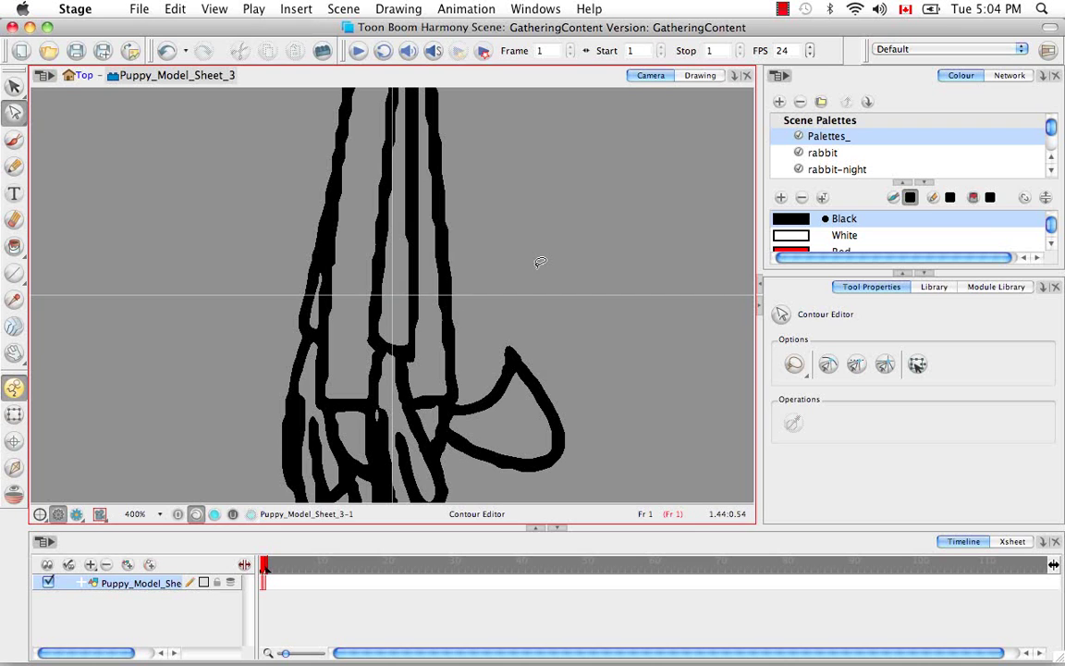
{"action": "key", "text": "2"}
{"action": "key", "text": "2"}
{"action": "key", "text": "2"}
{"action": "key", "text": "2"}
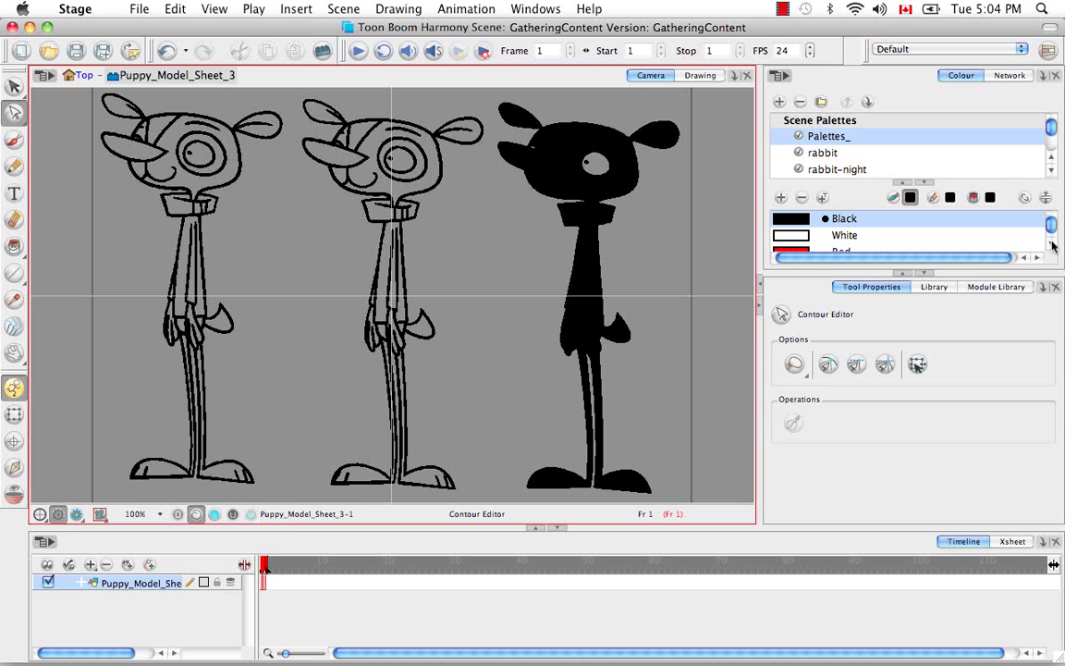
- Paint the middle puppy's torso Red, replacing the black fill, then return to the Top level
{"action": "left_click", "coordinate": [792, 250]}
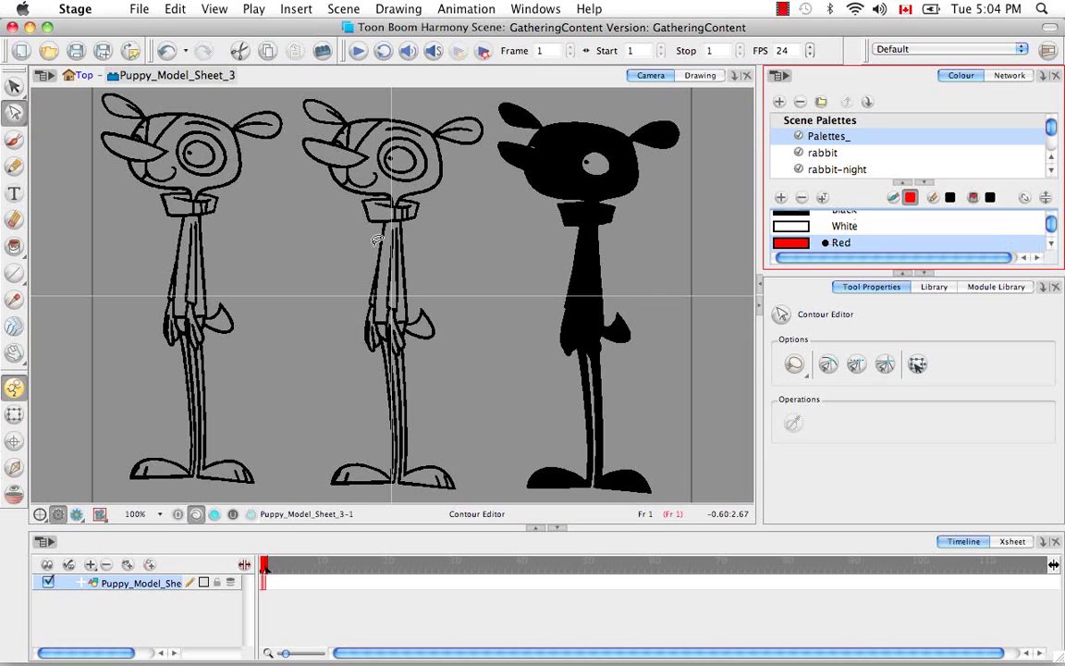
{"action": "left_click", "coordinate": [14, 247]}
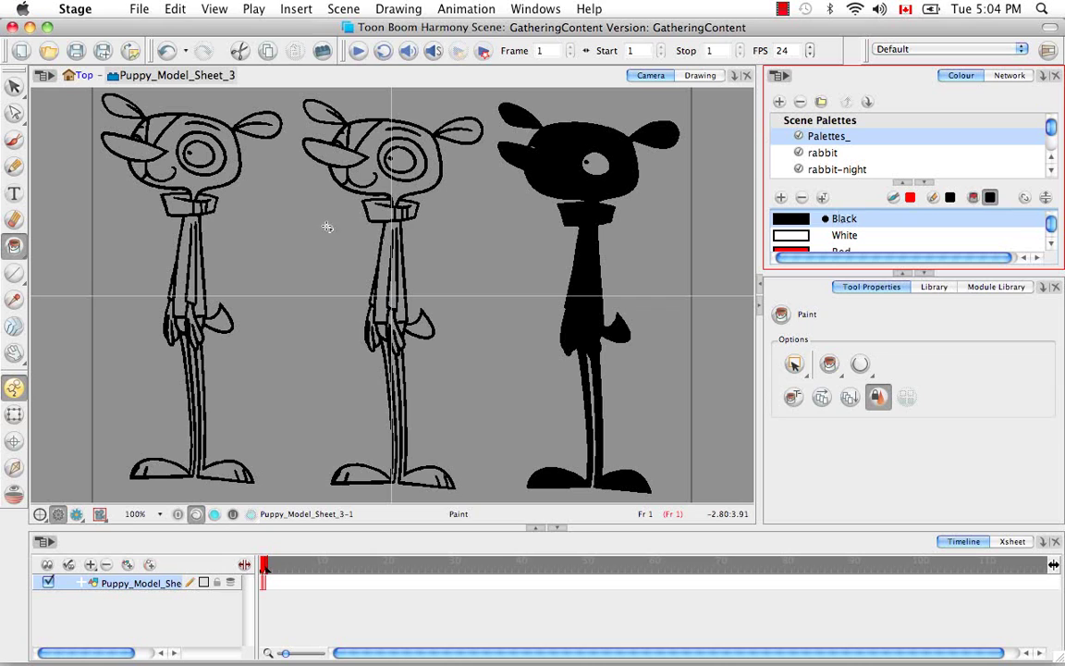
{"action": "left_click", "coordinate": [384, 270]}
{"action": "key", "text": "ctrl+z"}
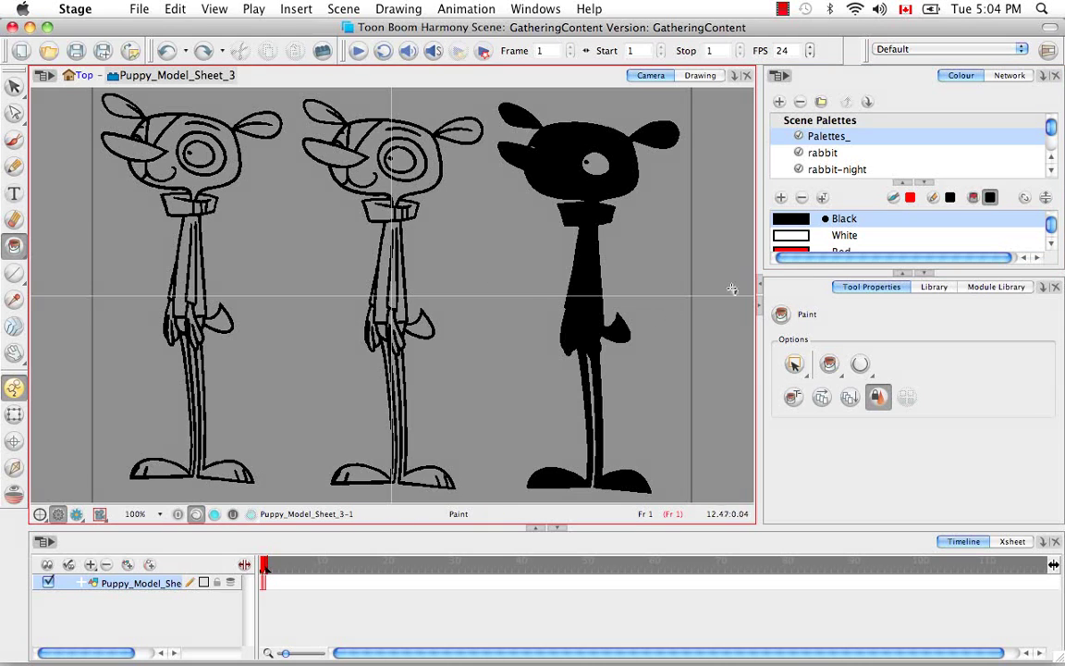
{"action": "left_click", "coordinate": [801, 250]}
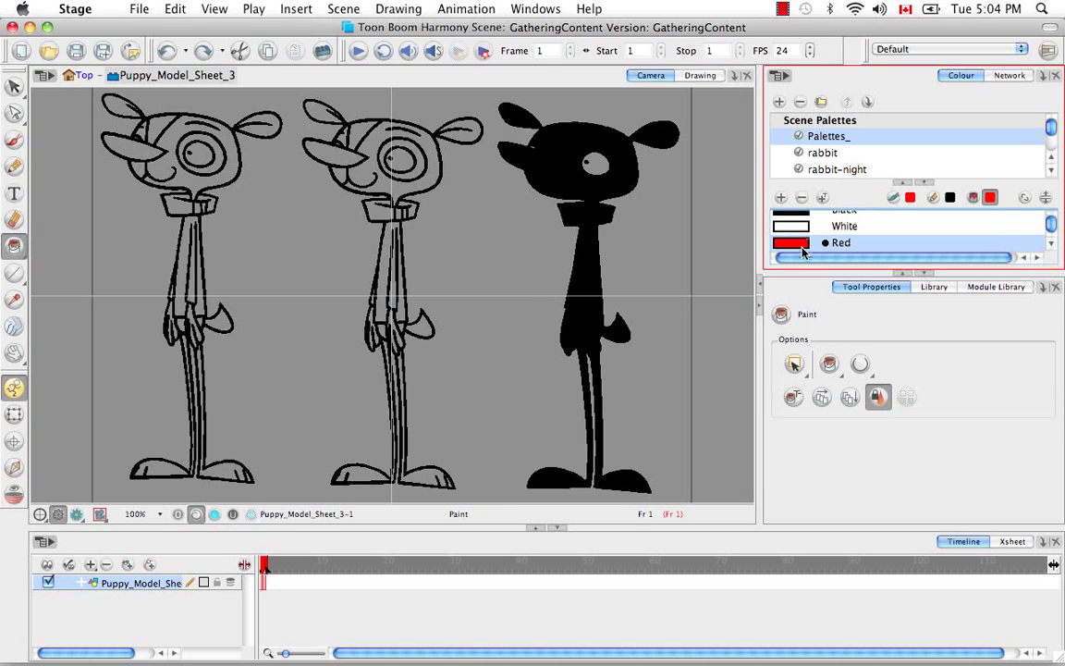
{"action": "left_click", "coordinate": [387, 266]}
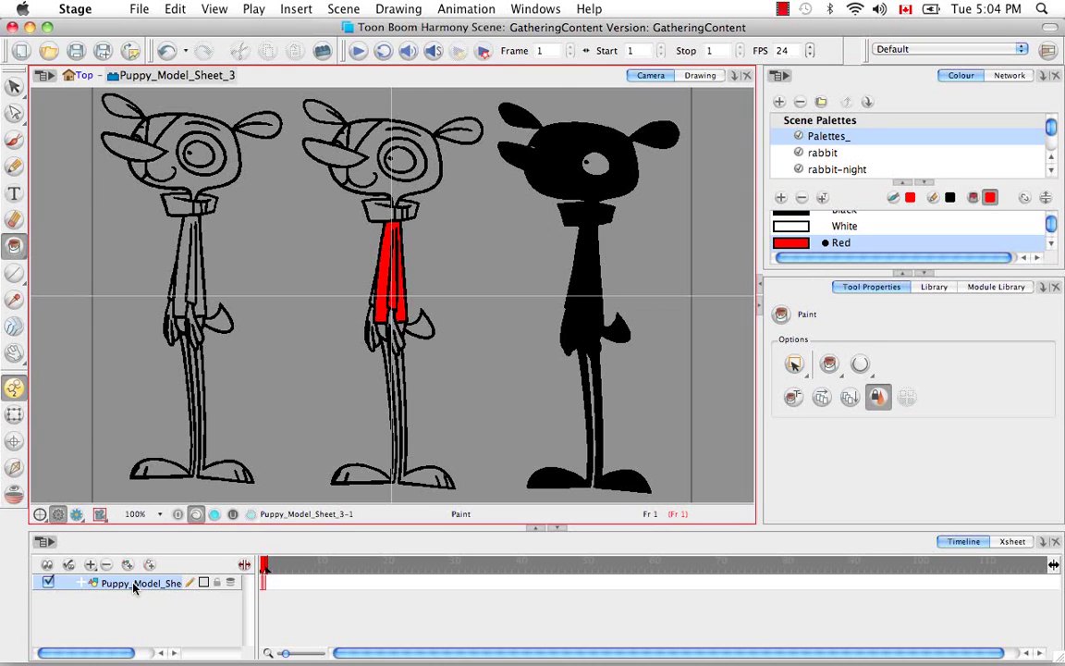
{"action": "left_click", "coordinate": [85, 77]}
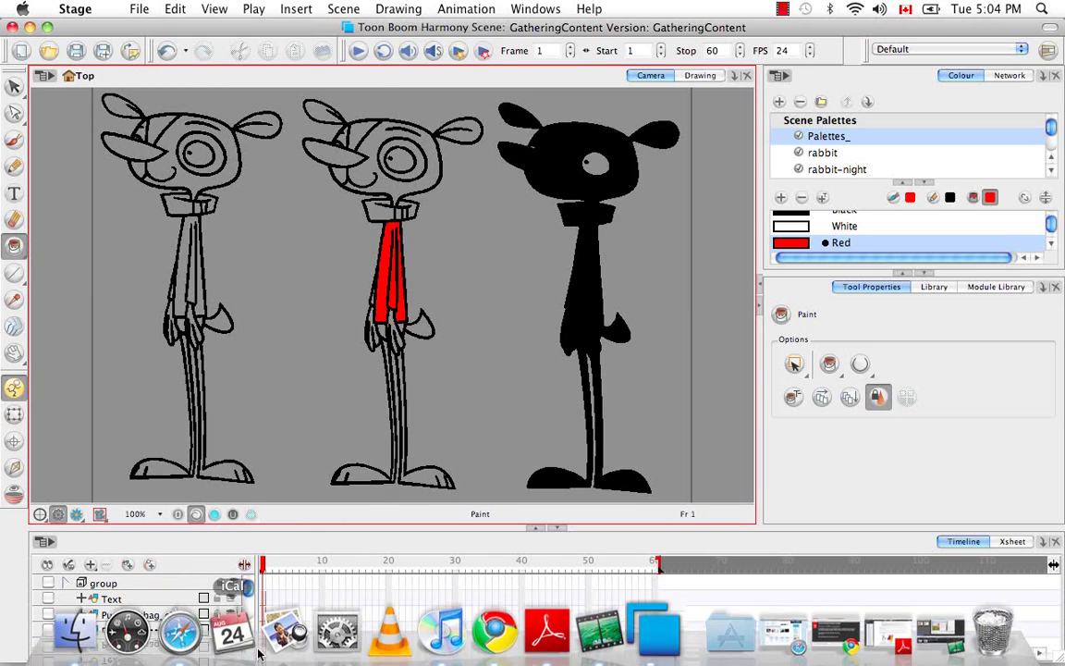
{"action": "scroll", "coordinate": [255, 594], "scroll_direction": "down", "scroll_amount": 5}
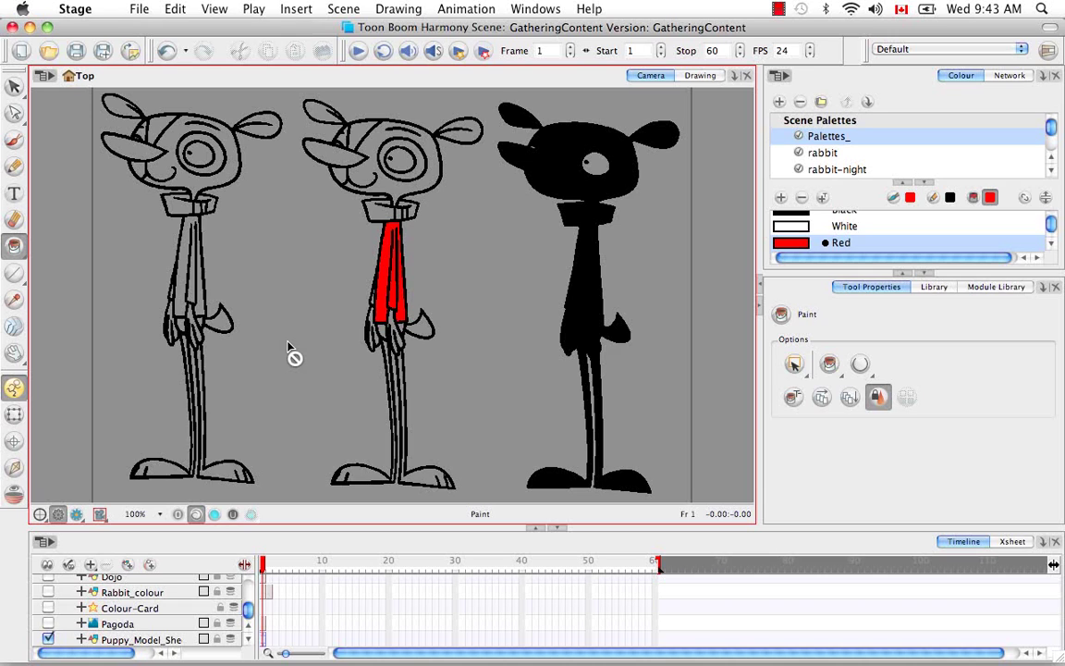
- Re-import Puppy Model Sheet.png as a symbol on a new layer named Puppy_Model_Sheet02
{"action": "left_click", "coordinate": [131, 51]}
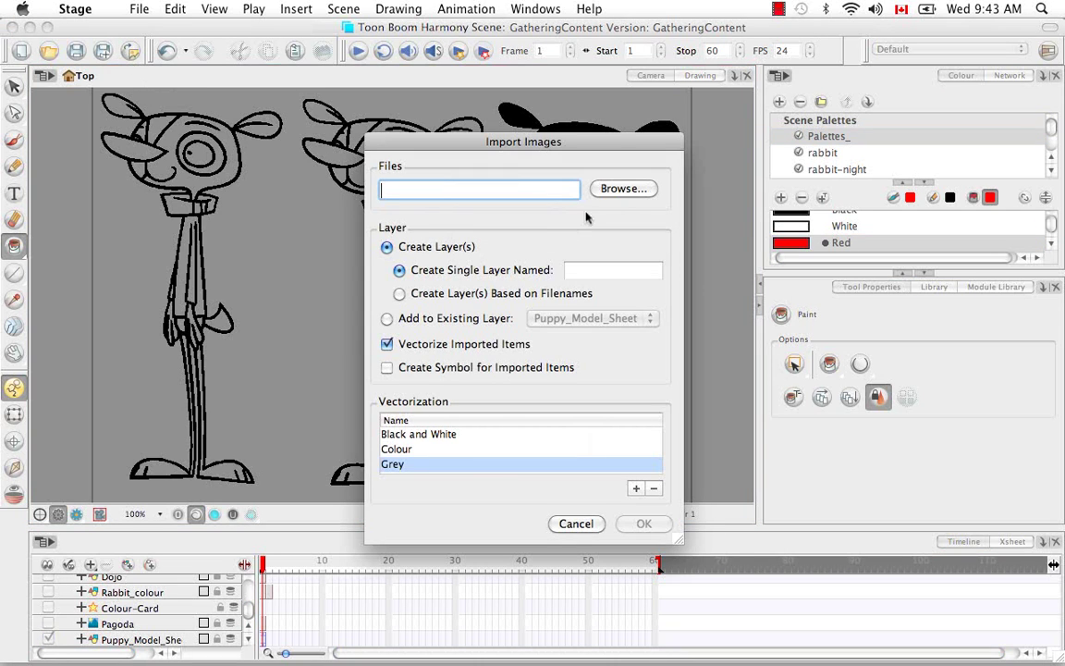
{"action": "left_click", "coordinate": [623, 188]}
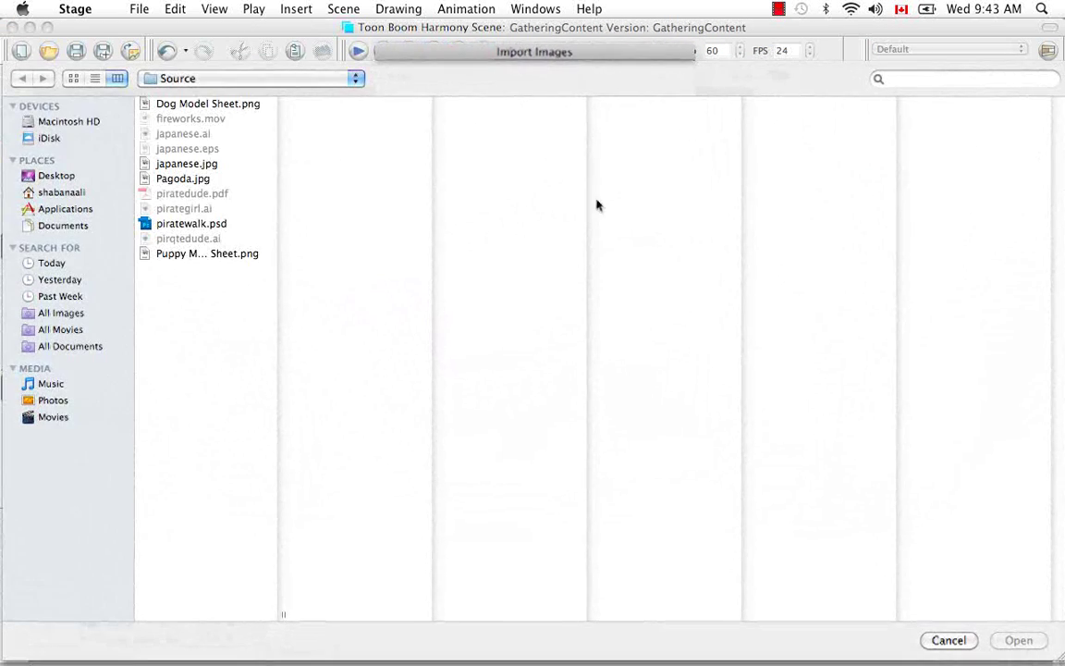
{"action": "left_click", "coordinate": [221, 255]}
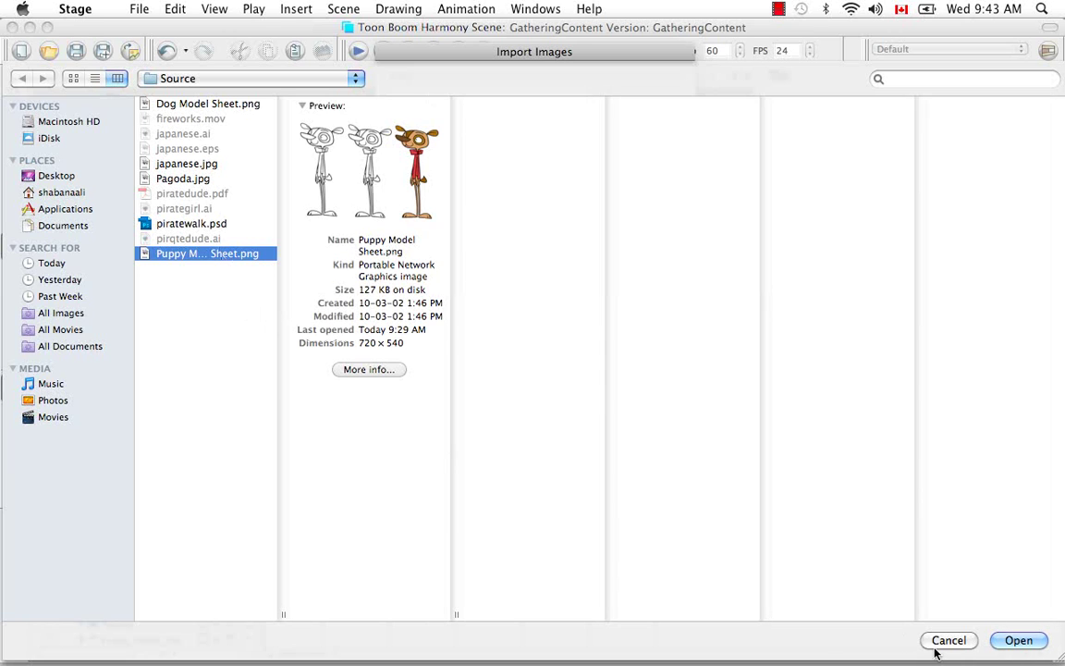
{"action": "left_click", "coordinate": [1017, 638]}
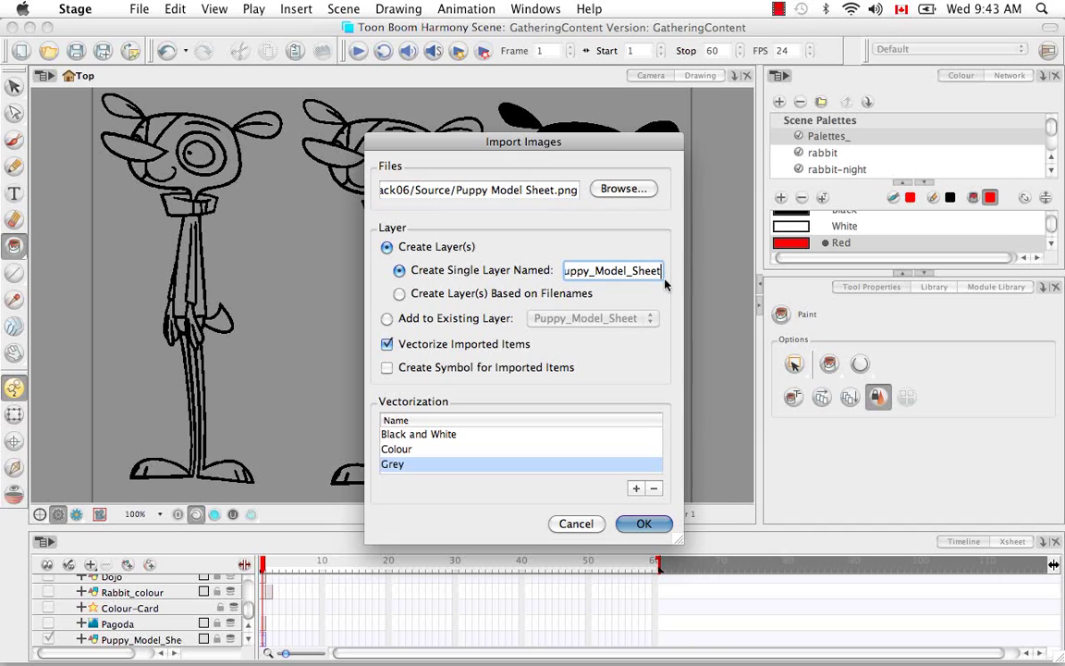
{"action": "type", "text": "02"}
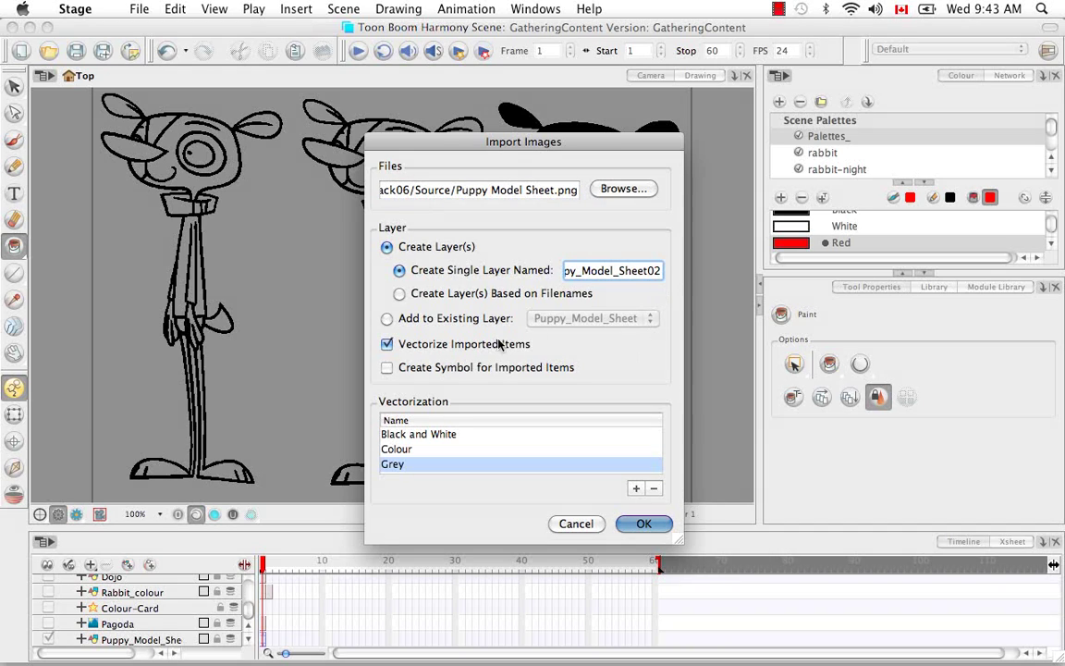
{"action": "left_click", "coordinate": [387, 369]}
- Create a new vectorization preset, reset the preview scale to 1:4, and run Vectorize
{"action": "left_click", "coordinate": [640, 490]}
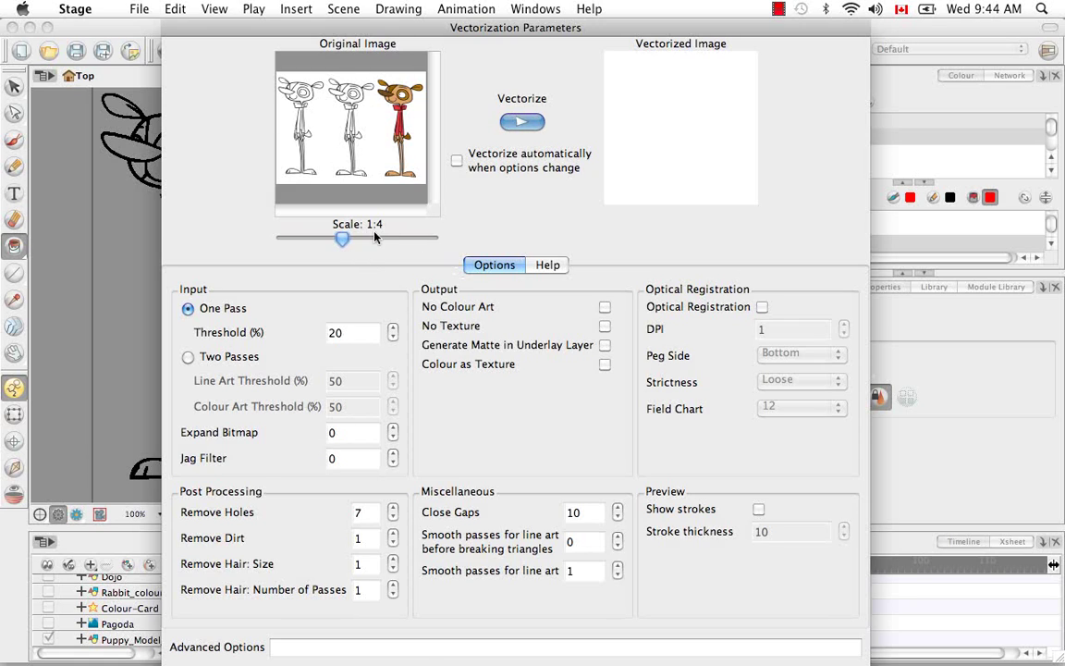
{"action": "left_click_drag", "start_coordinate": [343, 239], "coordinate": [371, 240]}
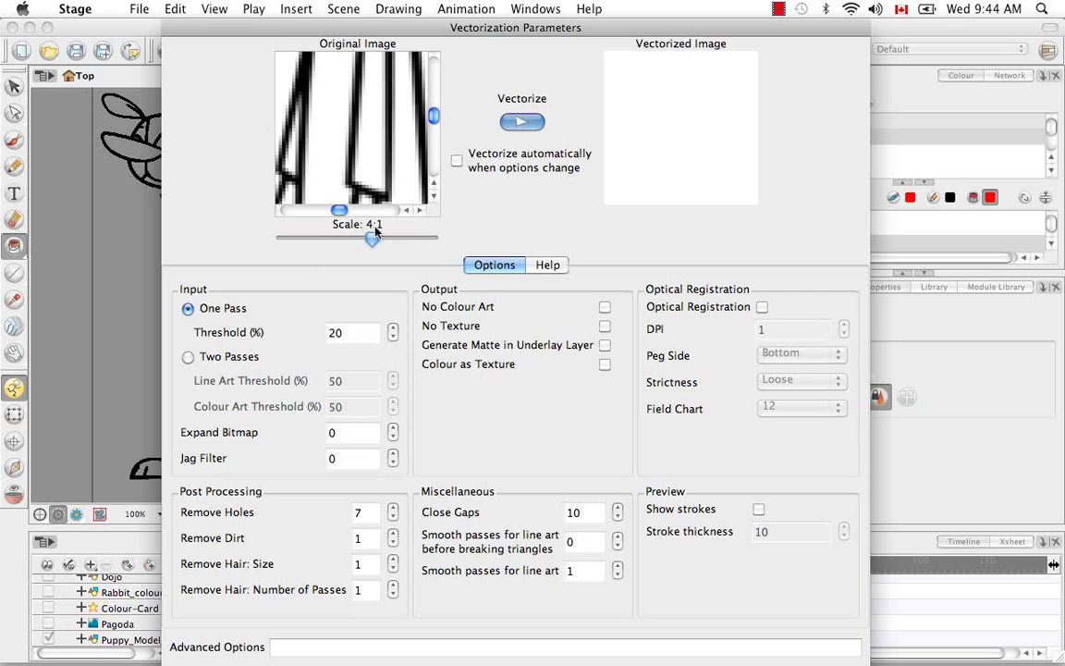
{"action": "left_click_drag", "start_coordinate": [372, 240], "coordinate": [342, 240]}
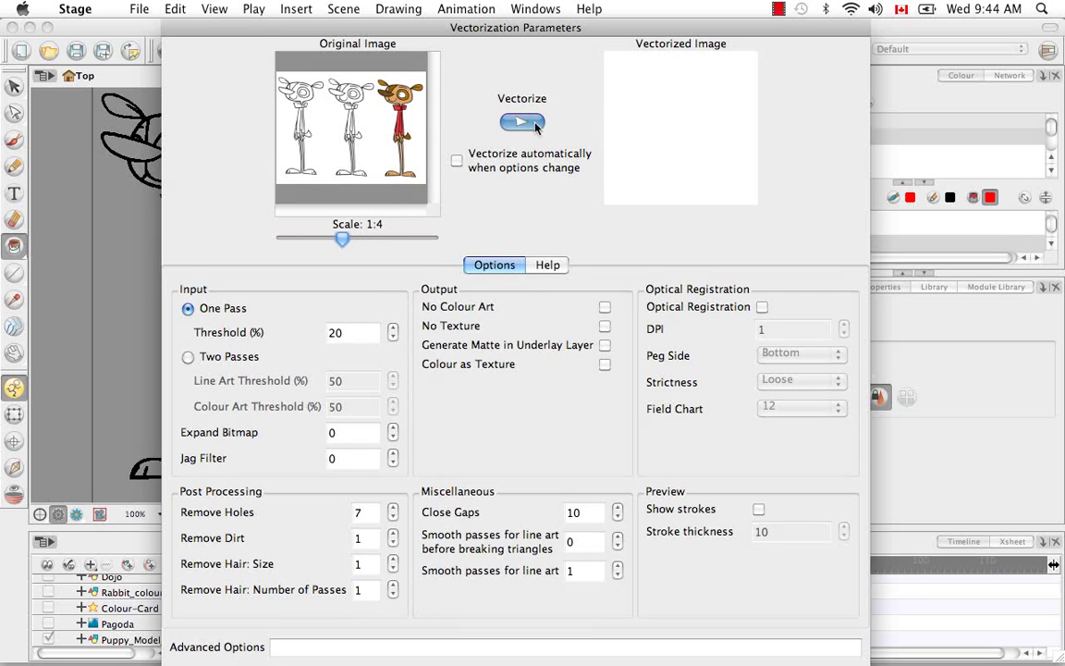
{"action": "left_click", "coordinate": [524, 121]}
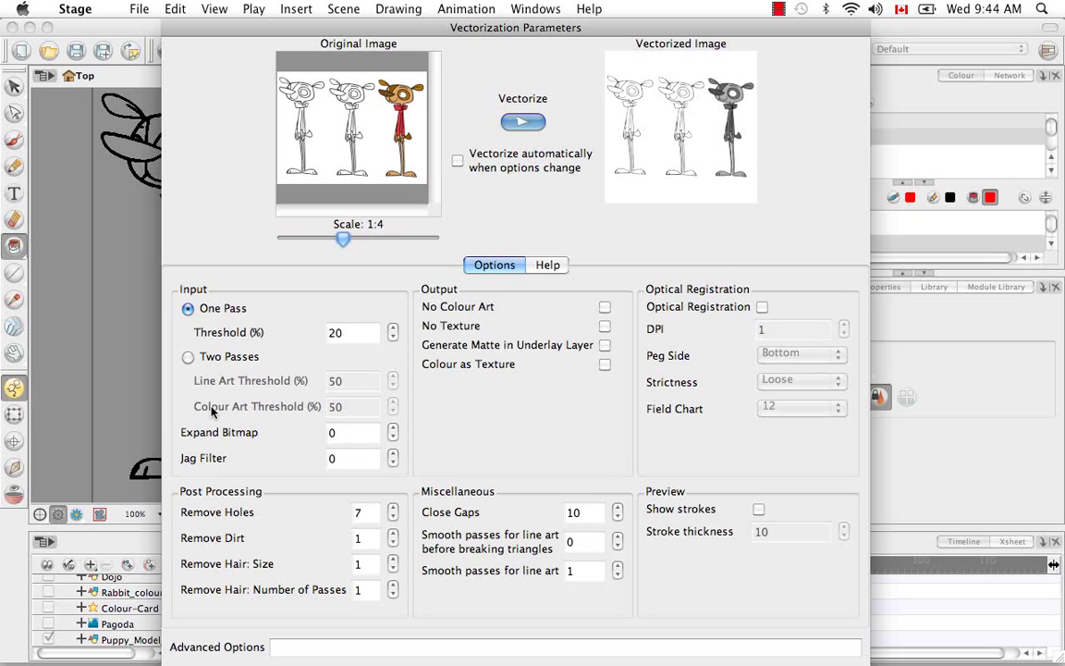
- Keep One Pass input after trying Two Pass, and enable automatic vectorizing on option changes
{"action": "left_click", "coordinate": [189, 359]}
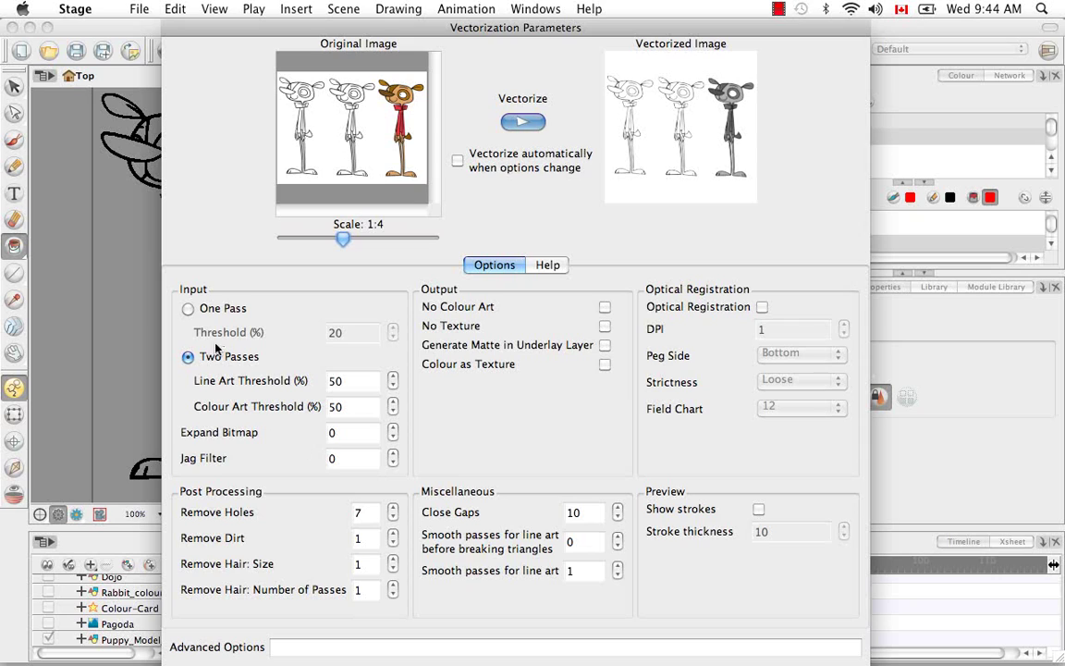
{"action": "left_click", "coordinate": [188, 309]}
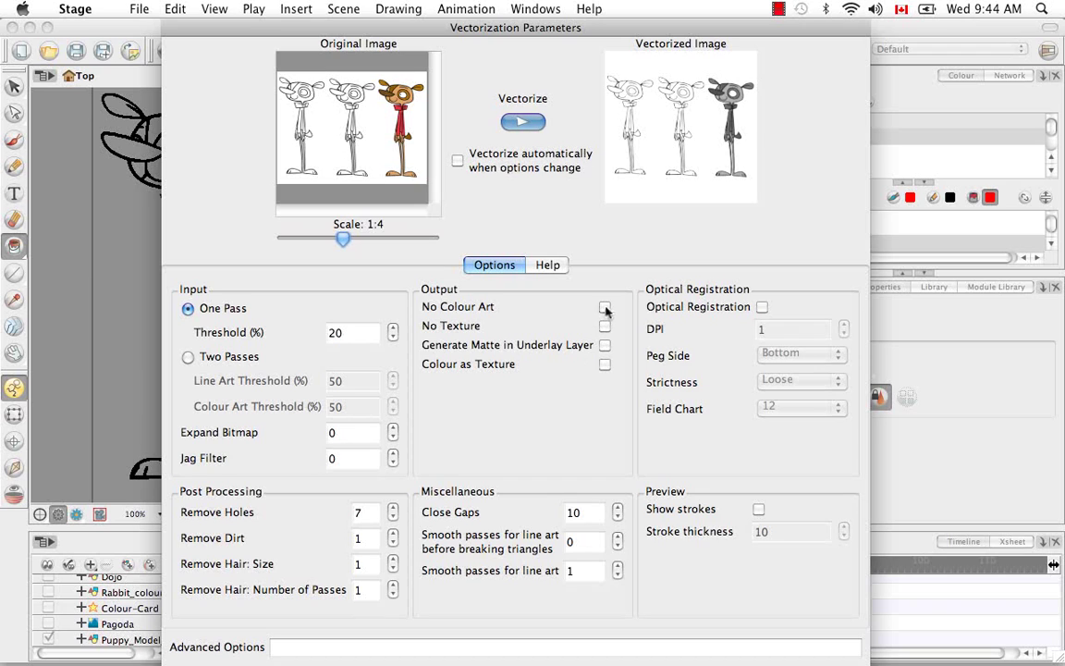
{"action": "left_click", "coordinate": [457, 160]}
- Try each Output option, including colour art, texture, underlay matte and colour as texture, leaving all unchecked
{"action": "left_click", "coordinate": [604, 307]}
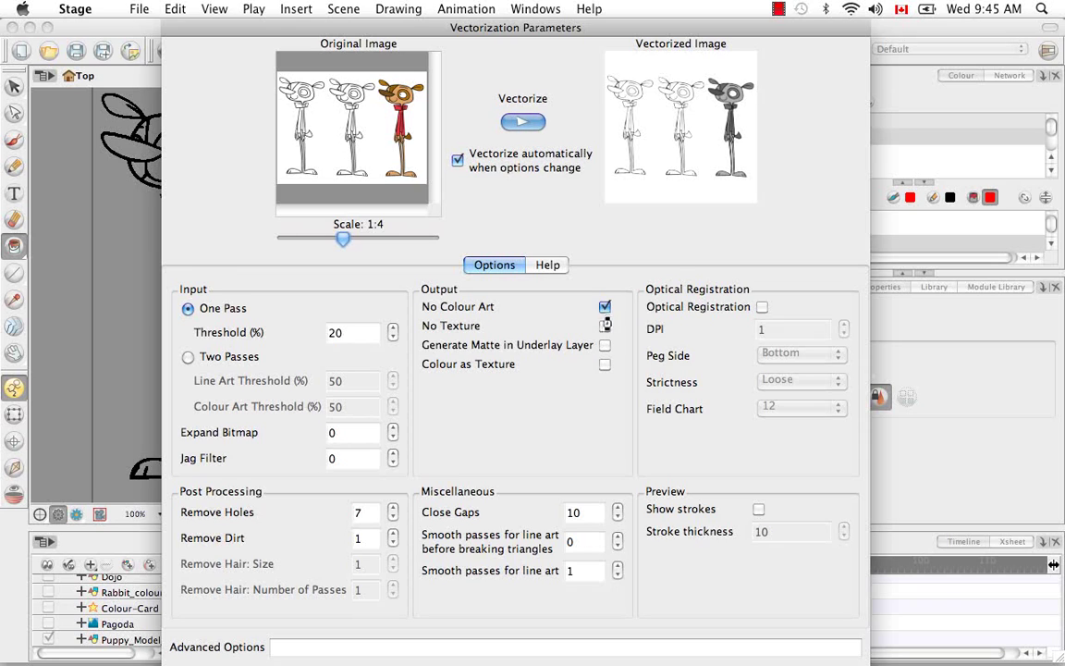
{"action": "left_click", "coordinate": [605, 324]}
{"action": "left_click", "coordinate": [606, 326]}
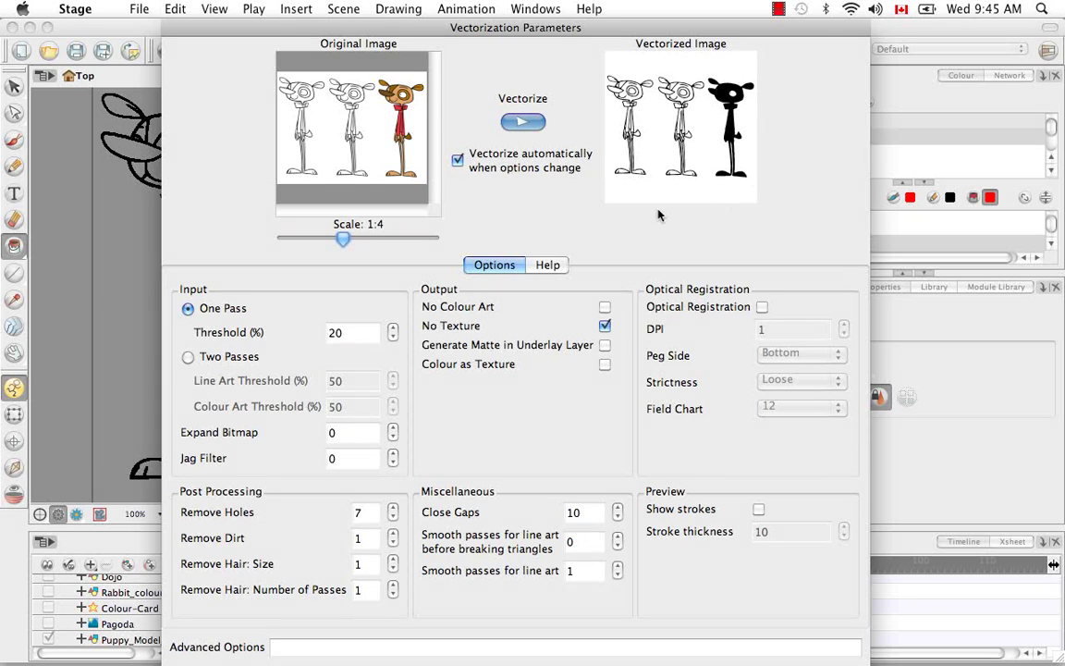
{"action": "left_click", "coordinate": [604, 328]}
{"action": "left_click", "coordinate": [605, 344]}
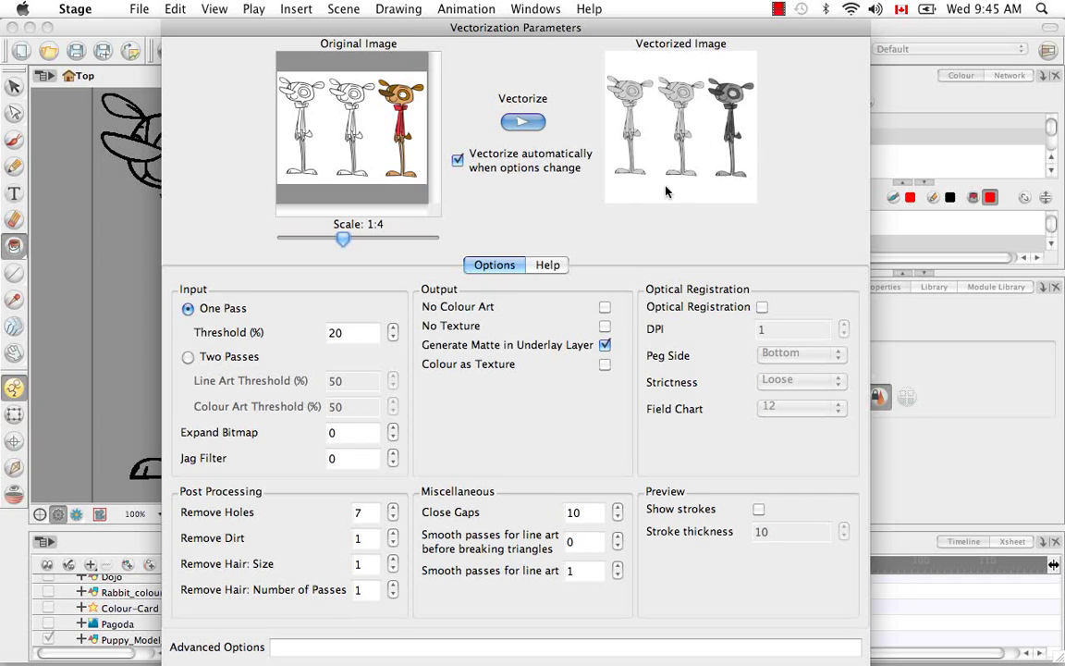
{"action": "left_click", "coordinate": [604, 345]}
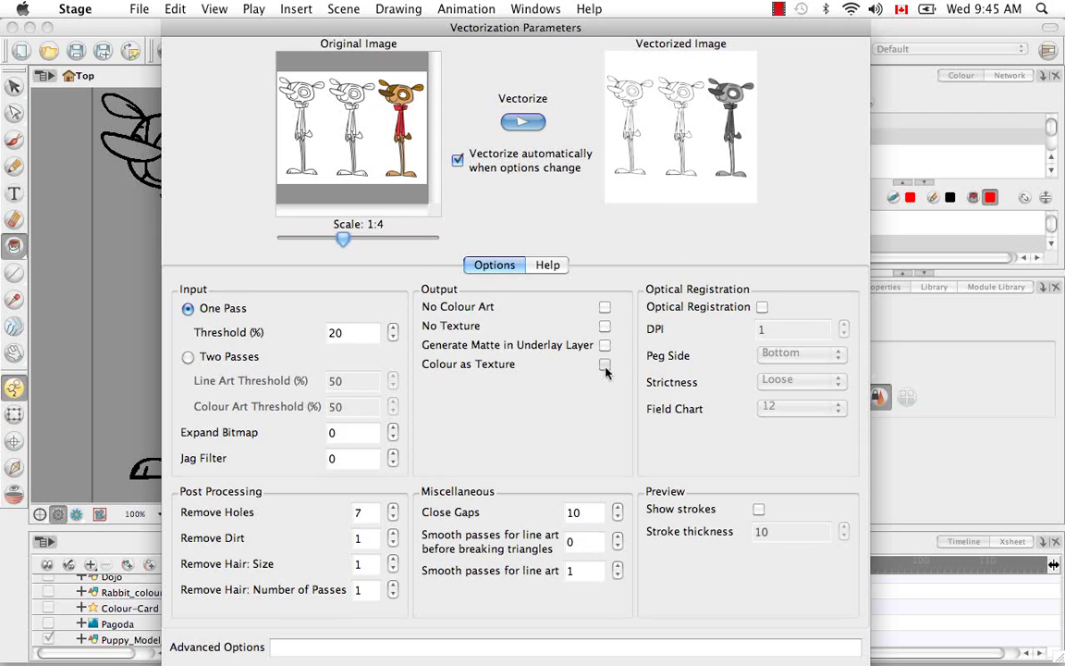
{"action": "left_click", "coordinate": [605, 365]}
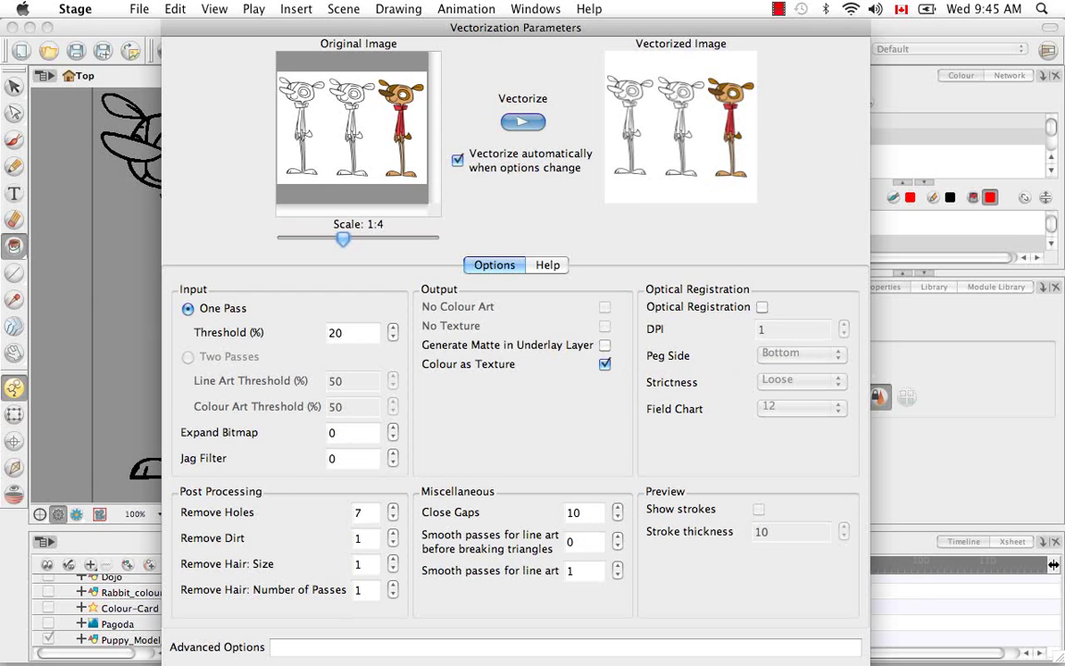
{"action": "left_click", "coordinate": [604, 364]}
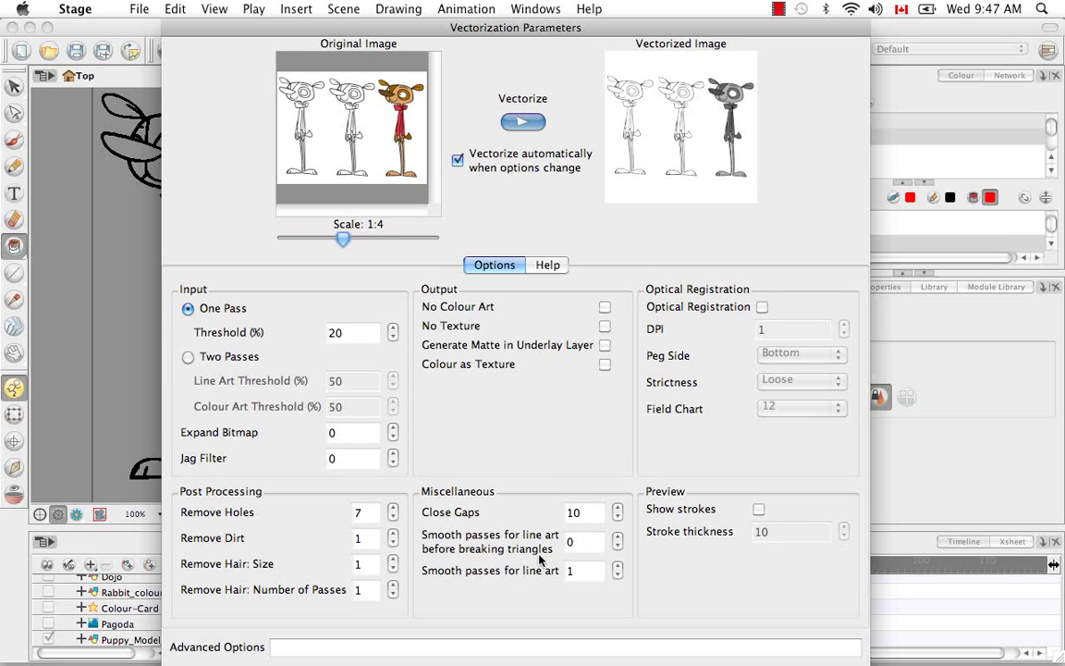
- Raise both smoothing passes settings to 3
{"action": "left_click", "coordinate": [617, 539]}
{"action": "left_click", "coordinate": [618, 541]}
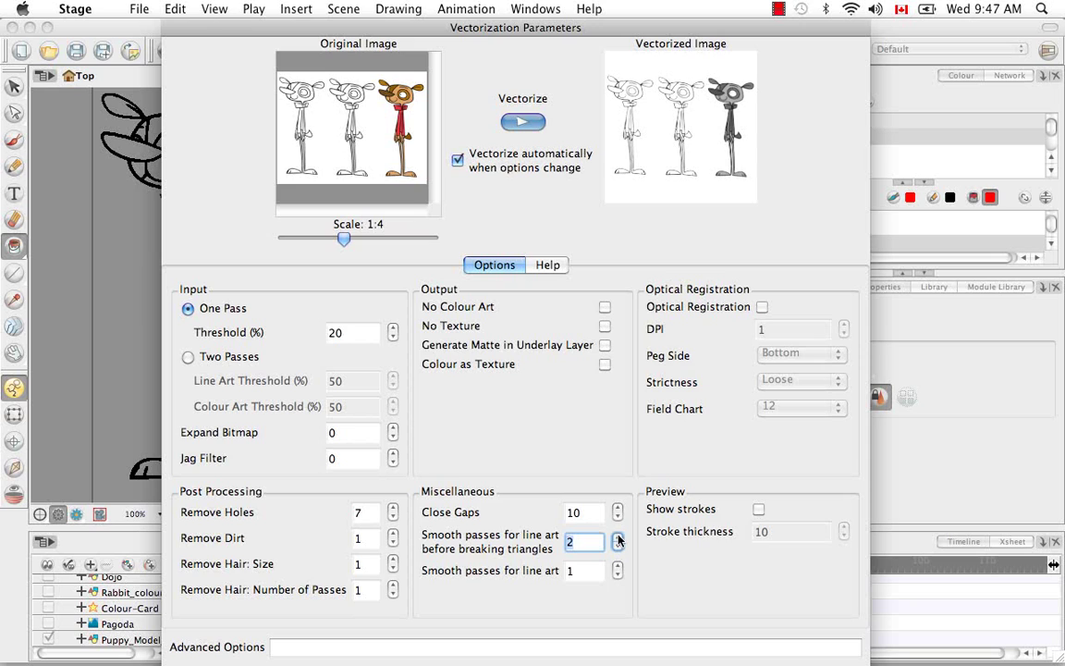
{"action": "left_click", "coordinate": [617, 541]}
{"action": "left_click", "coordinate": [617, 566]}
{"action": "left_click", "coordinate": [617, 566]}
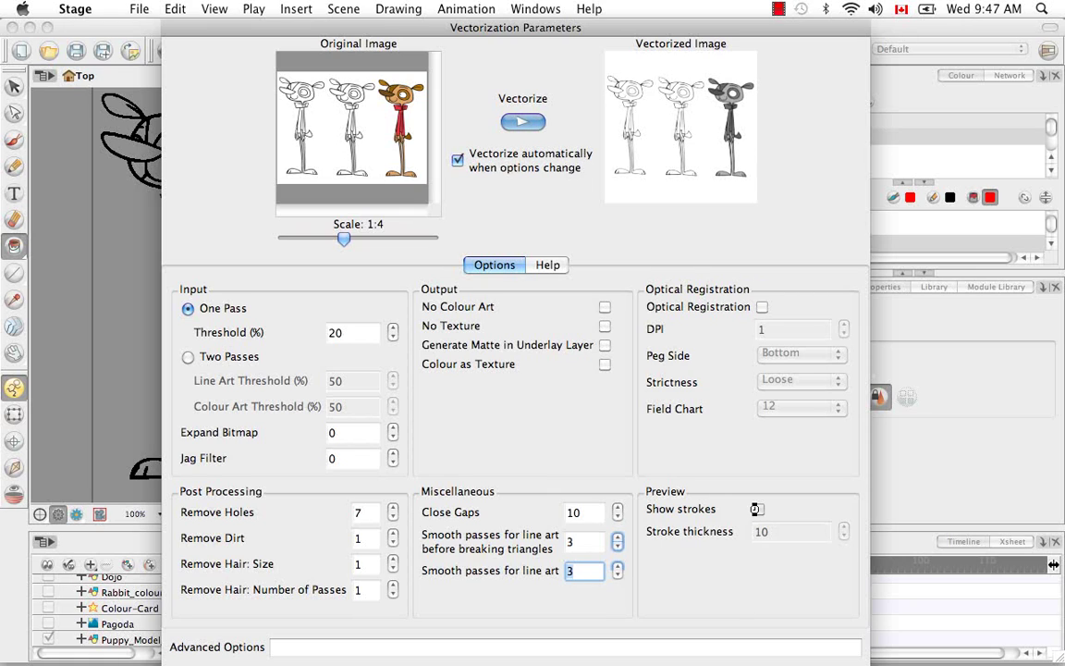
- Show strokes in the preview with a stroke thickness of 1
{"action": "left_click", "coordinate": [758, 509]}
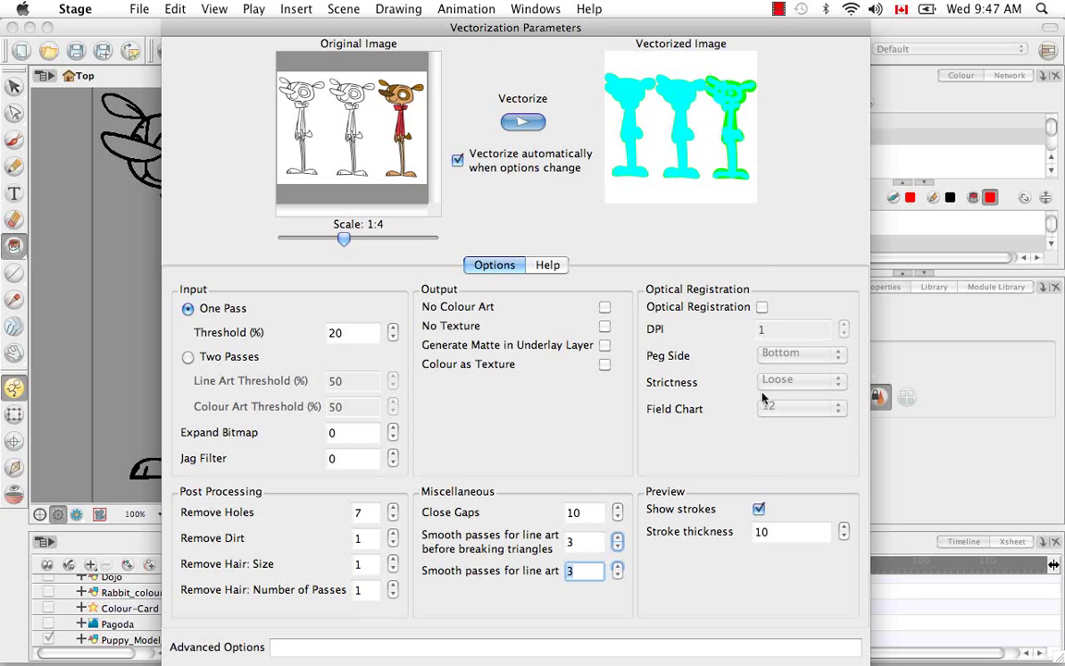
{"action": "key", "text": "Tab"}
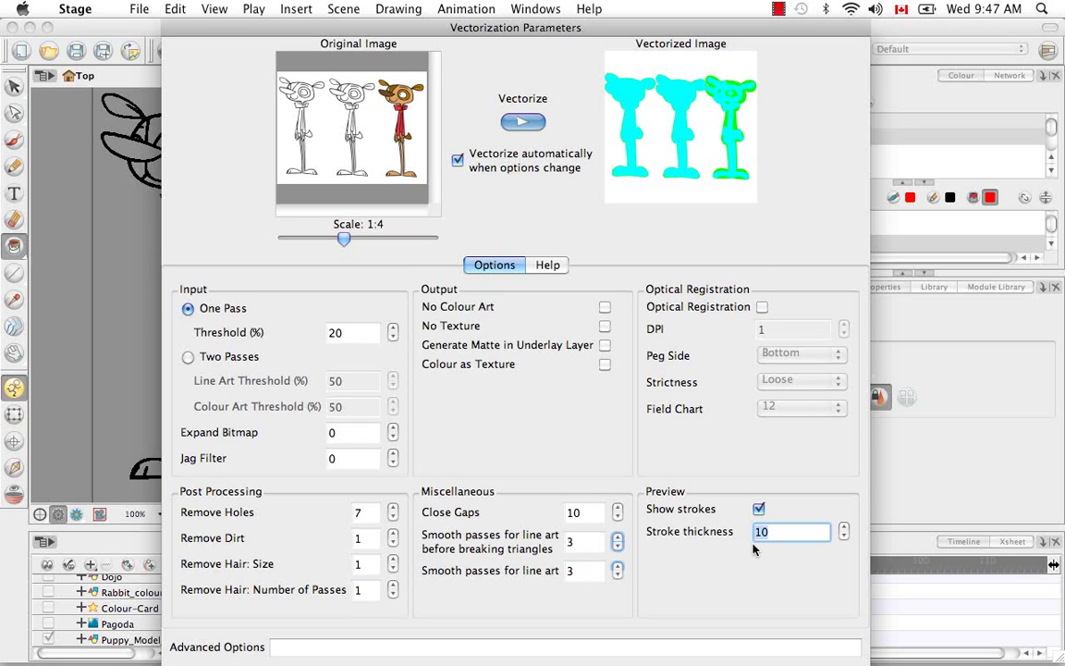
{"action": "type", "text": "1"}
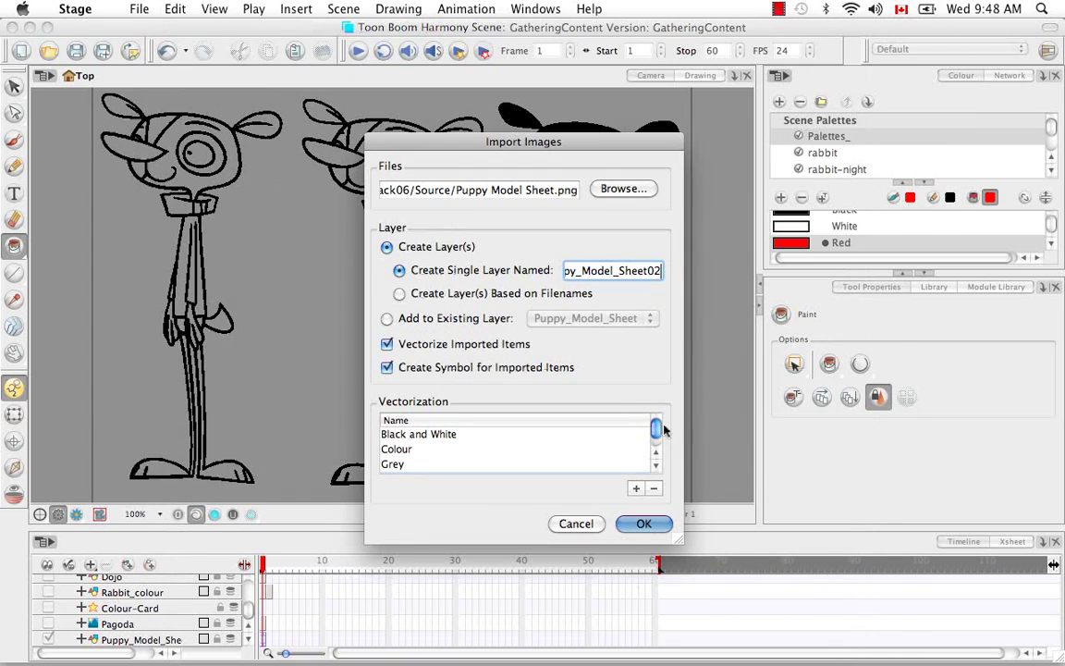
- Import the puppy sheet using the New Preset vectorization settings and select the new Puppy_Model_Sheet02 layer
{"action": "scroll", "coordinate": [656, 435], "scroll_direction": "down", "scroll_amount": 2}
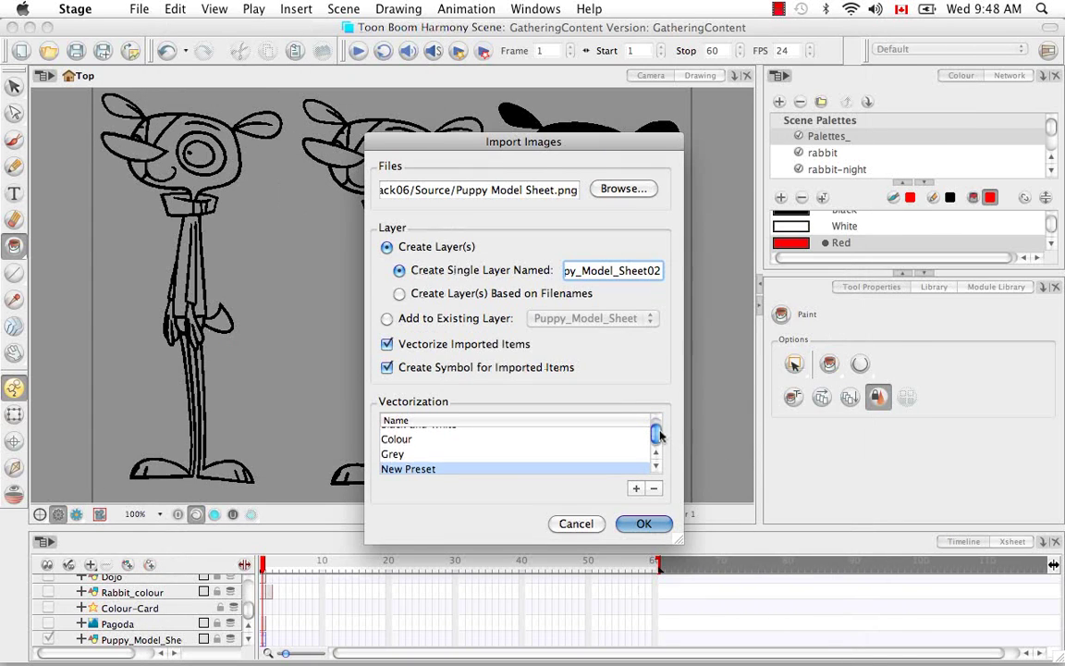
{"action": "left_click", "coordinate": [457, 466]}
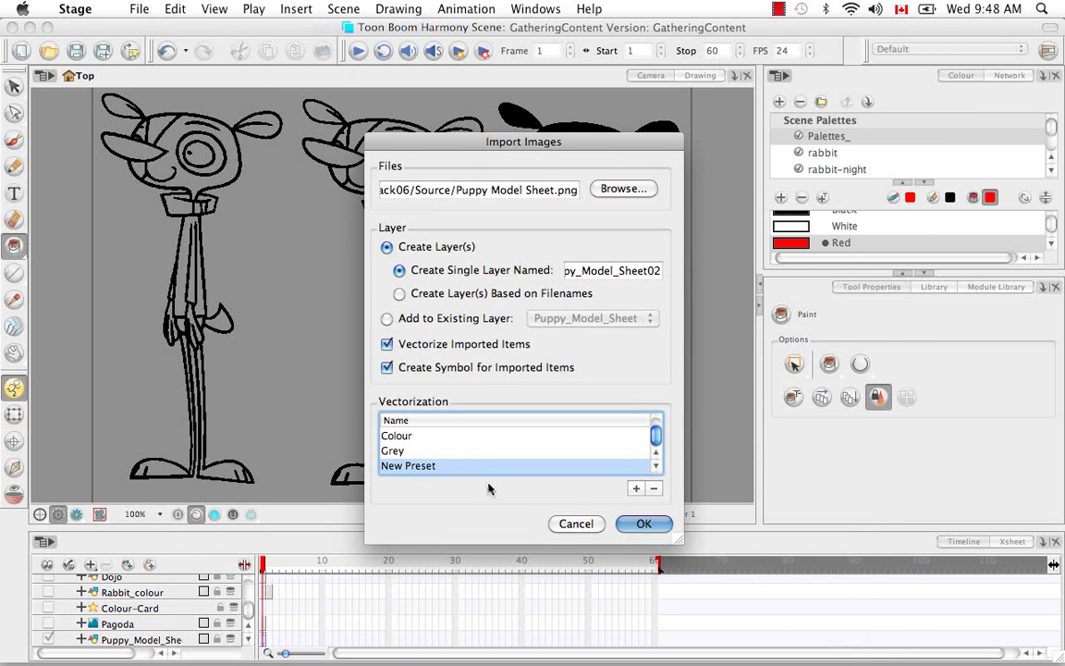
{"action": "left_click", "coordinate": [644, 525]}
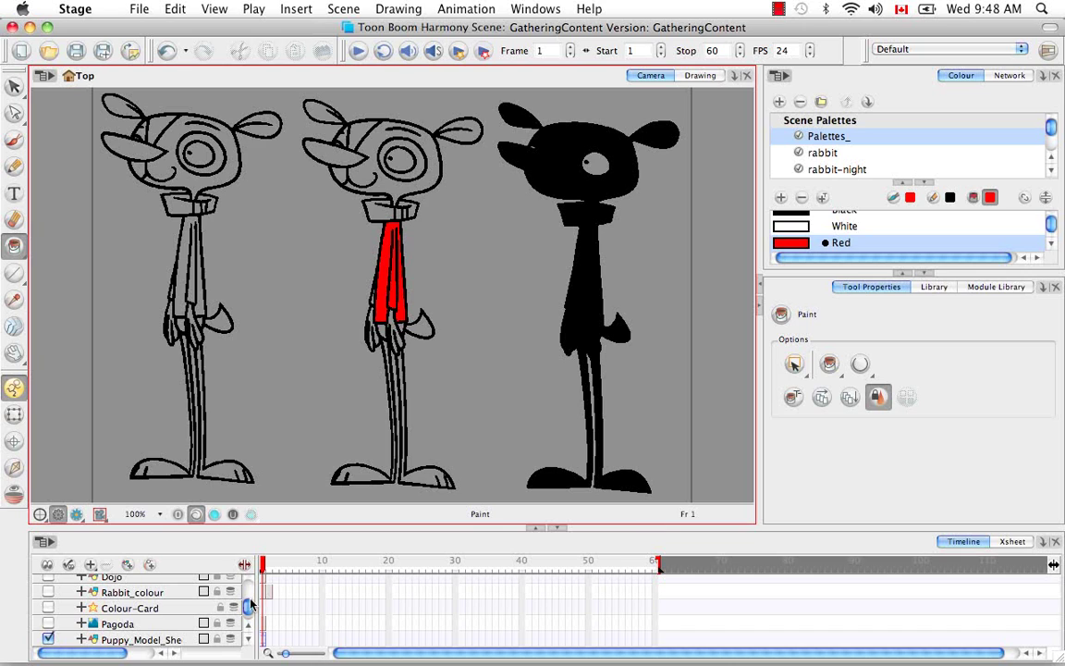
{"action": "scroll", "coordinate": [248, 622], "scroll_direction": "down", "scroll_amount": 1}
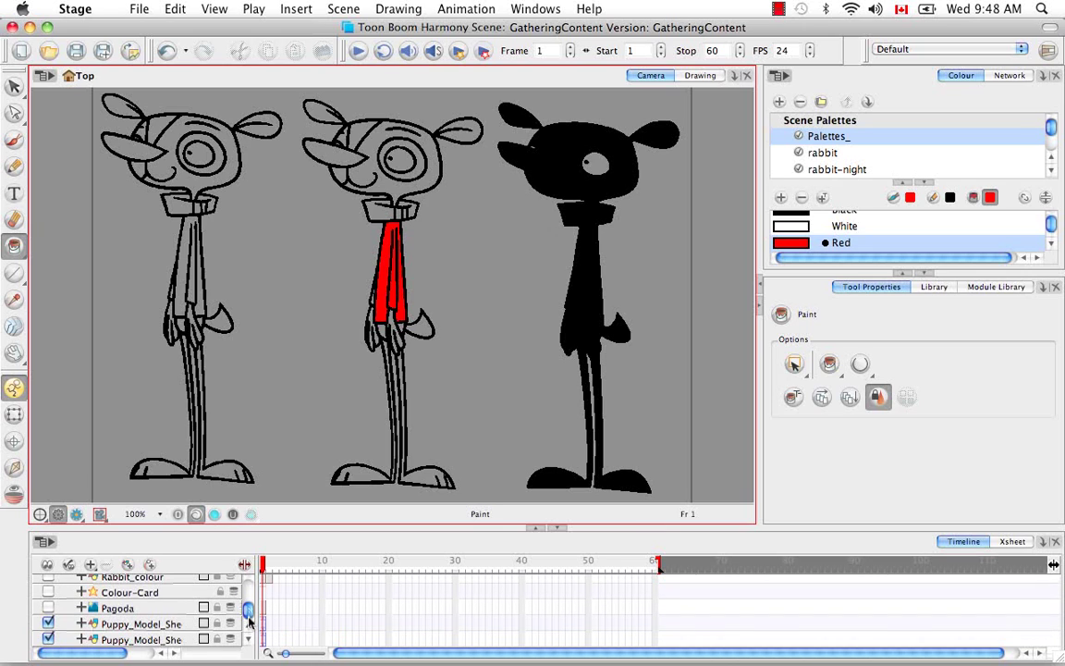
{"action": "left_click", "coordinate": [170, 643]}
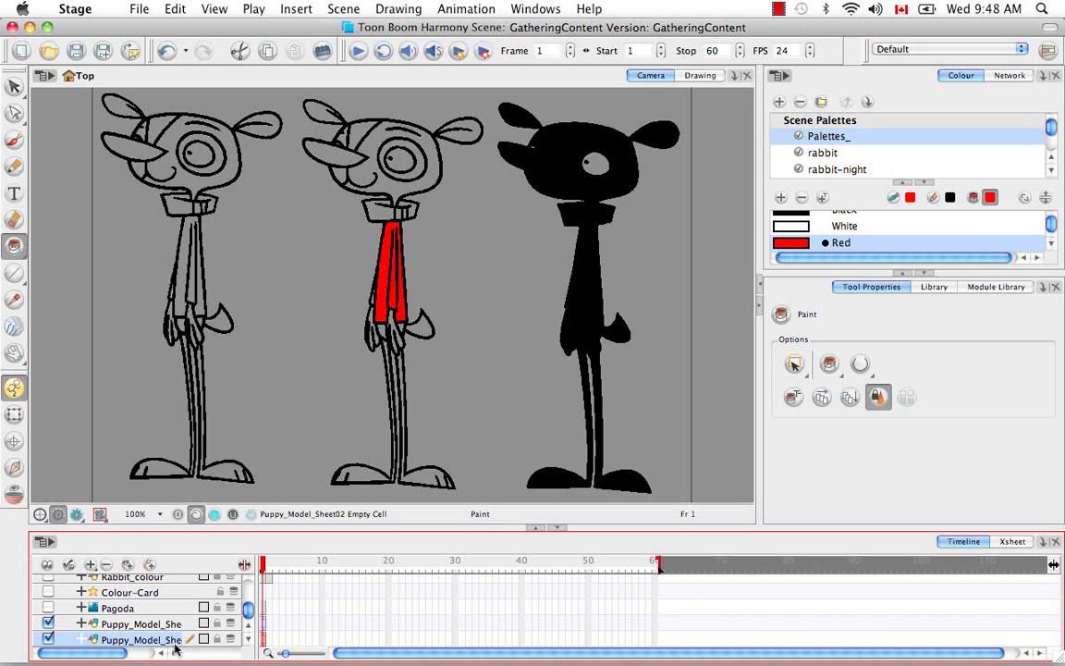
- Hide the original Puppy_Model_Sheet layer, enter the new symbol, and delete a stray stroke by the right puppy's eye
{"action": "left_click", "coordinate": [48, 624]}
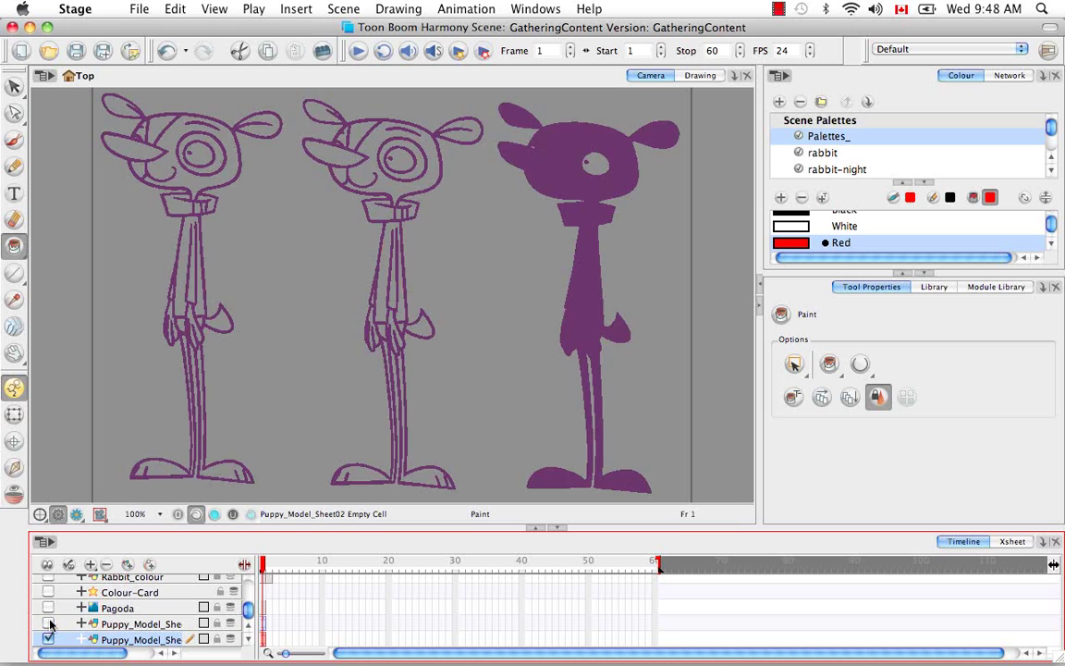
{"action": "left_click", "coordinate": [264, 652]}
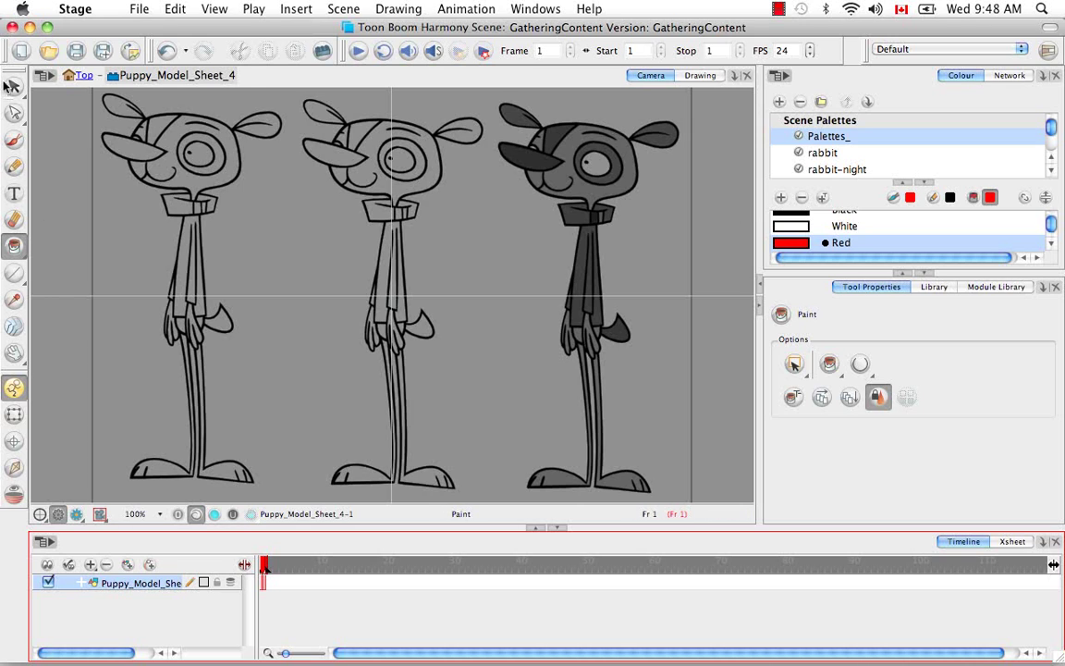
{"action": "left_click", "coordinate": [14, 85]}
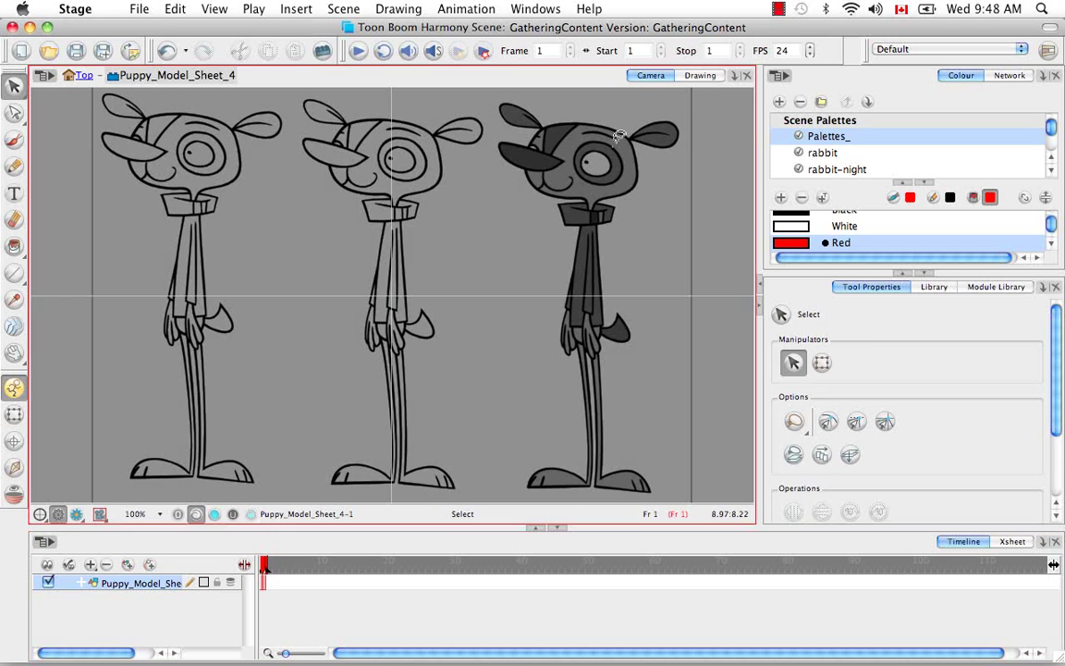
{"action": "left_click_drag", "start_coordinate": [612, 148], "coordinate": [637, 178]}
{"action": "key", "text": "Delete"}
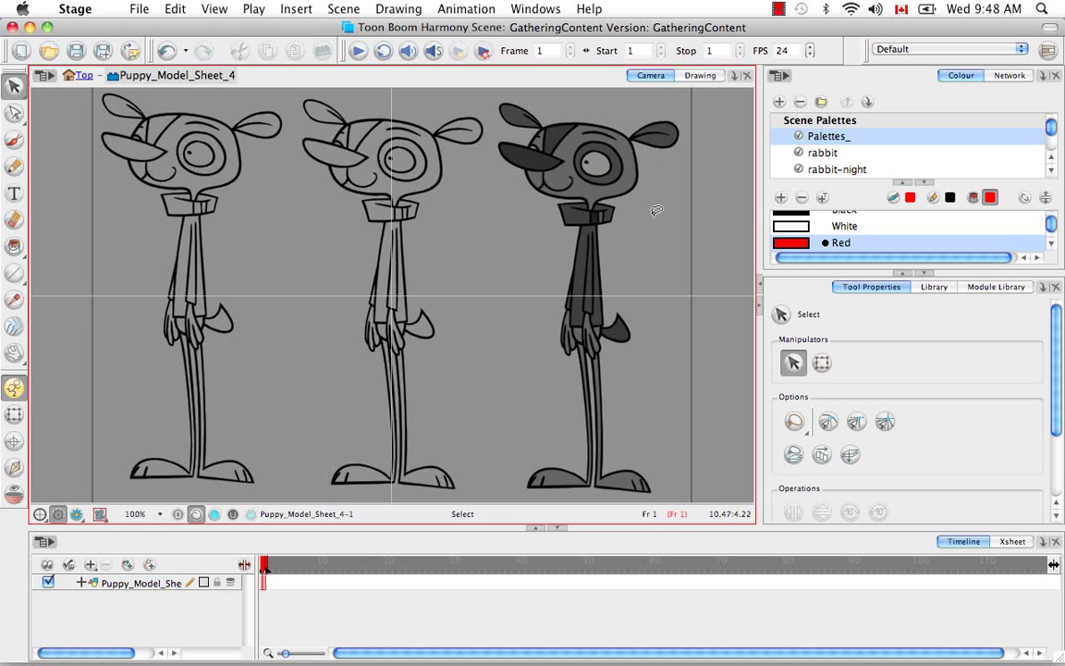
- Zoom in on the puppy's head and test-move the eyebrow stroke, then undo the move
{"action": "key", "text": "2"}
{"action": "key", "text": "2"}
{"action": "key", "text": "2"}
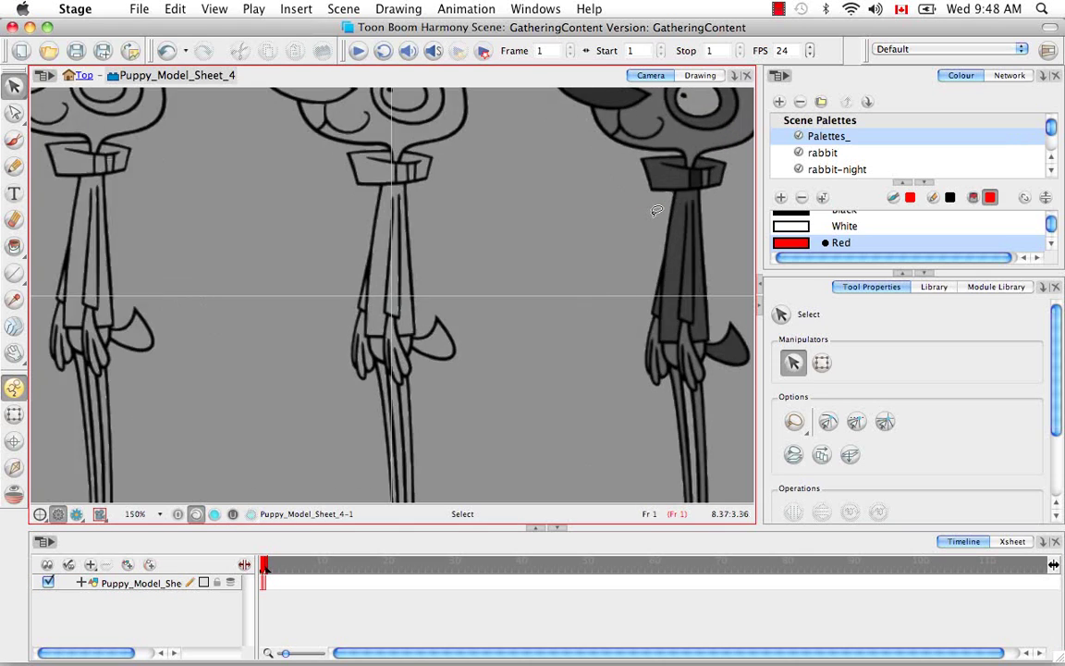
{"action": "scroll", "coordinate": [668, 191], "scroll_direction": "up", "scroll_amount": 5}
{"action": "left_click_drag", "start_coordinate": [668, 148], "coordinate": [475, 279]}
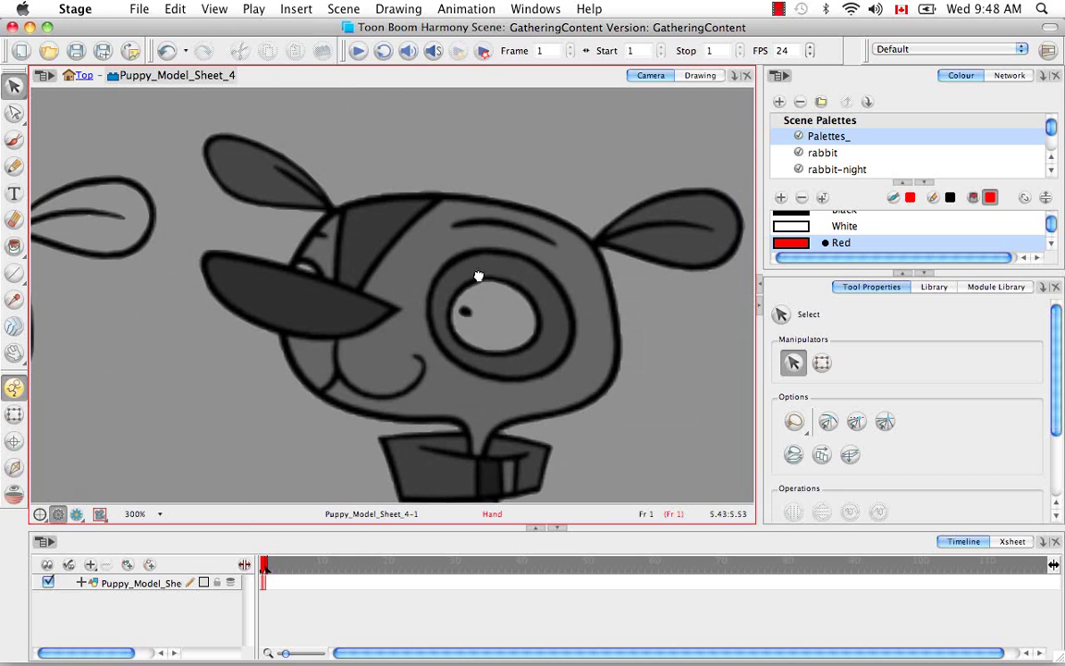
{"action": "left_click", "coordinate": [462, 236]}
{"action": "left_click", "coordinate": [493, 232]}
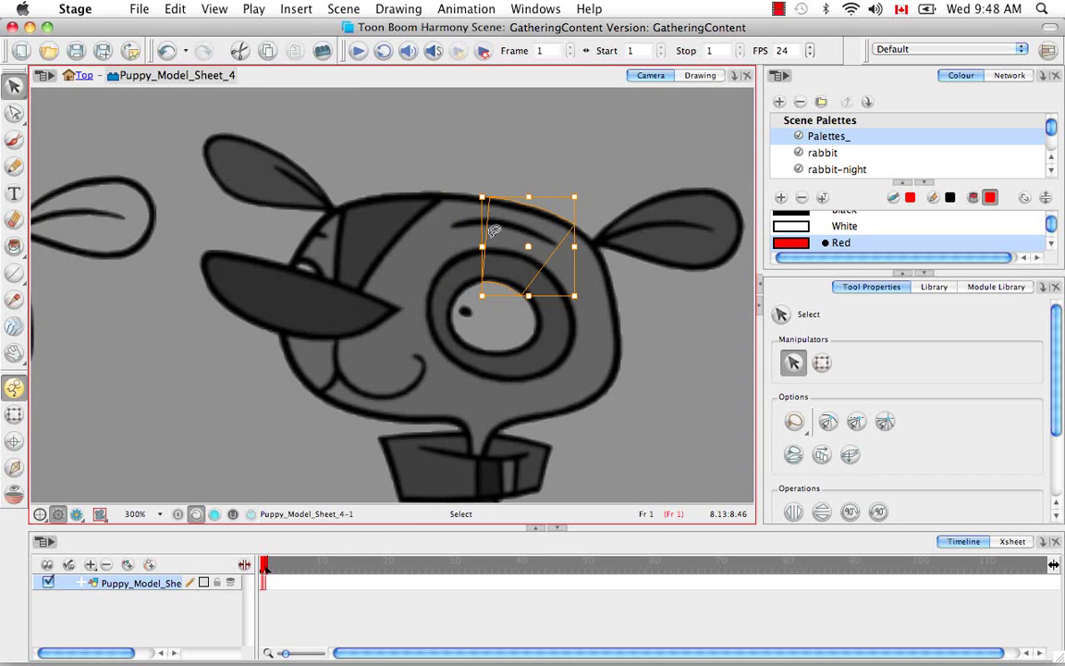
{"action": "left_click_drag", "start_coordinate": [510, 219], "coordinate": [556, 150]}
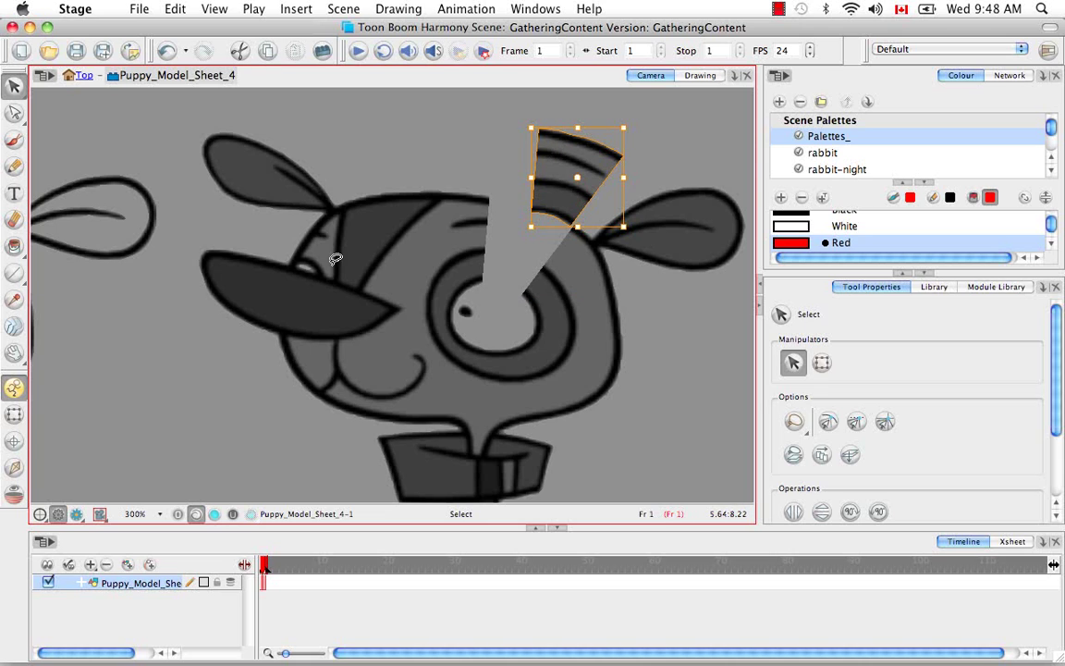
{"action": "key", "text": "ctrl+z"}
{"action": "left_click", "coordinate": [661, 334]}
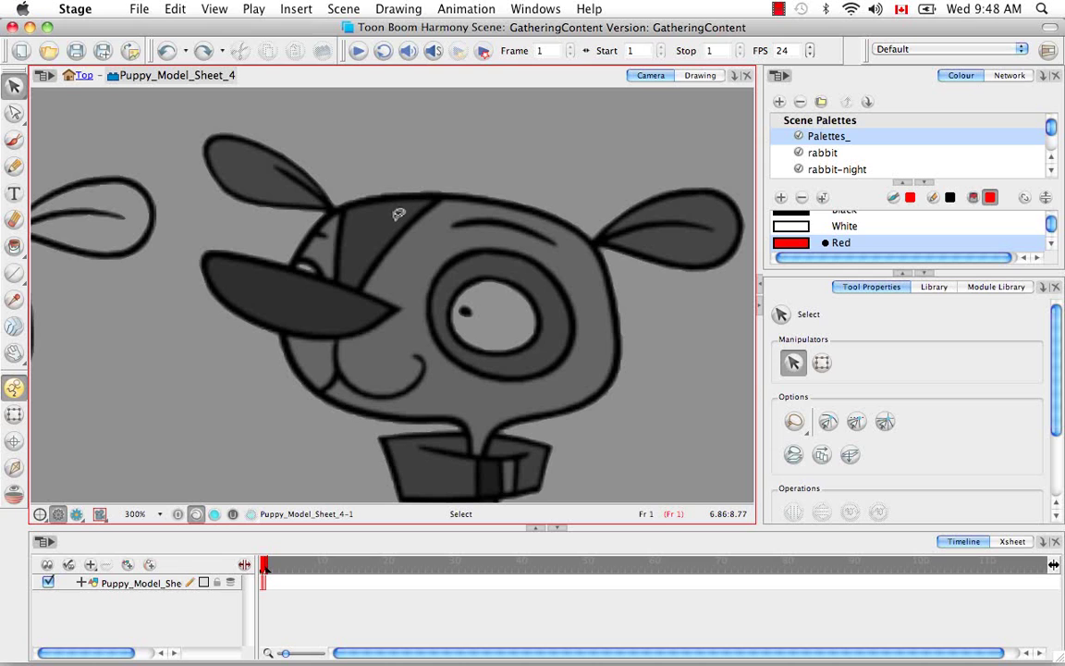
- Inspect the dark patch on the head, fit the camera frame, and return to the scene's Top level
{"action": "left_click", "coordinate": [366, 236]}
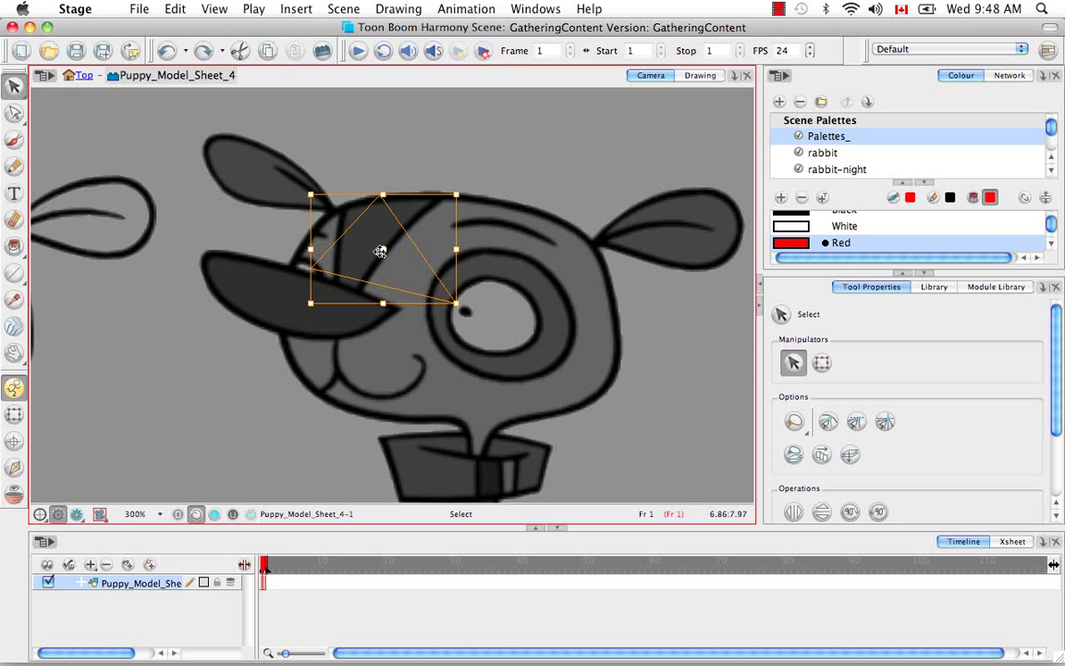
{"action": "left_click", "coordinate": [464, 114]}
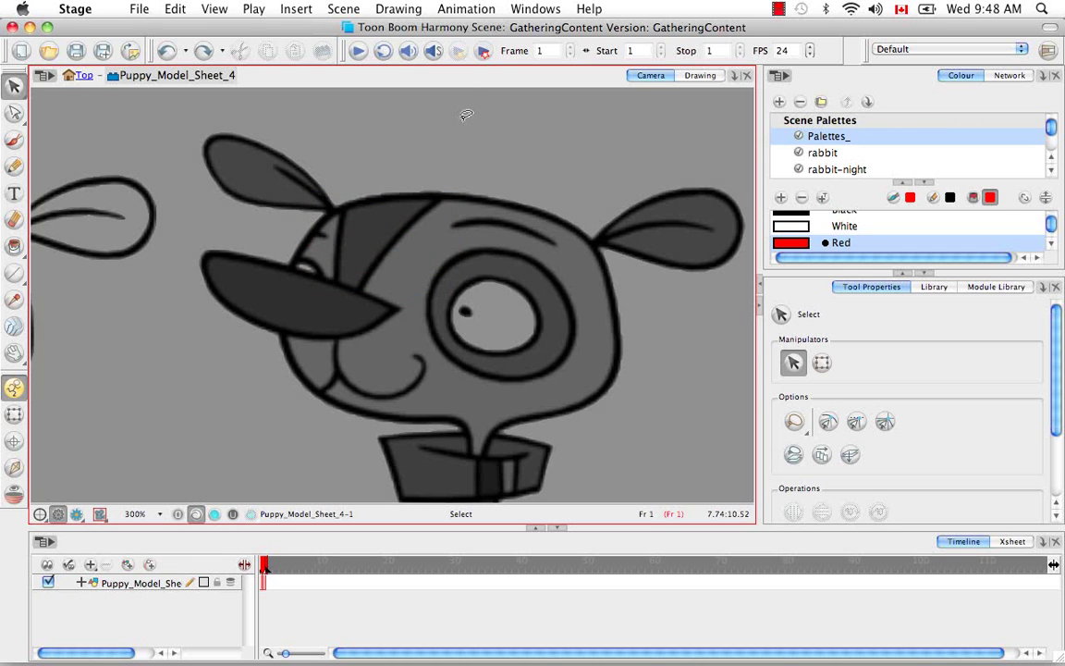
{"action": "scroll", "coordinate": [466, 114], "scroll_direction": "down", "scroll_amount": 3}
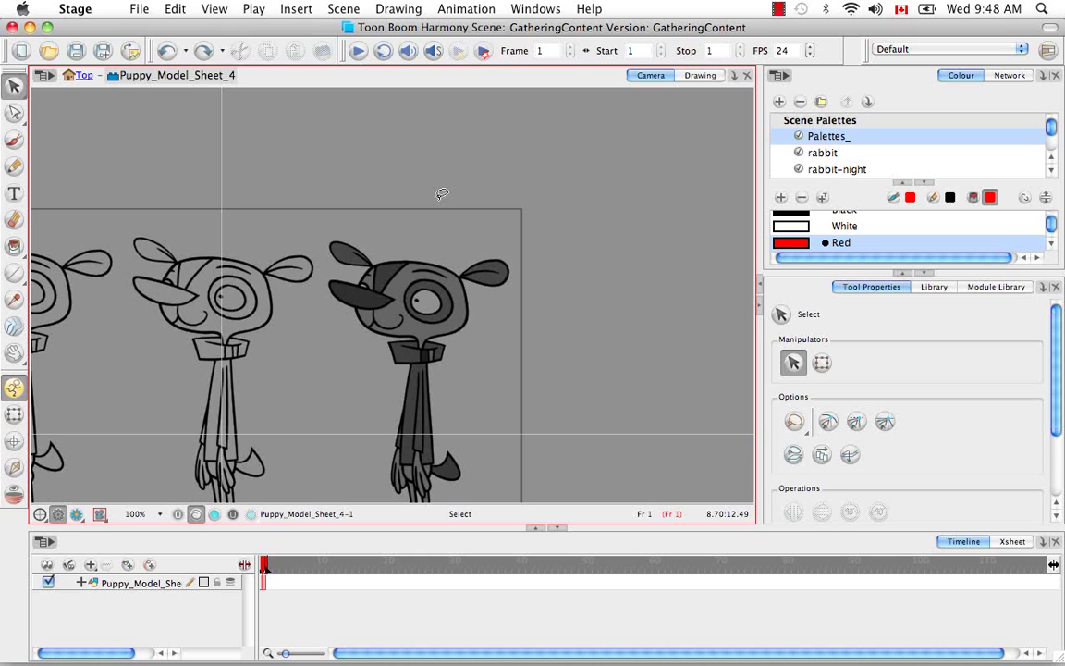
{"action": "key", "text": "shift+m"}
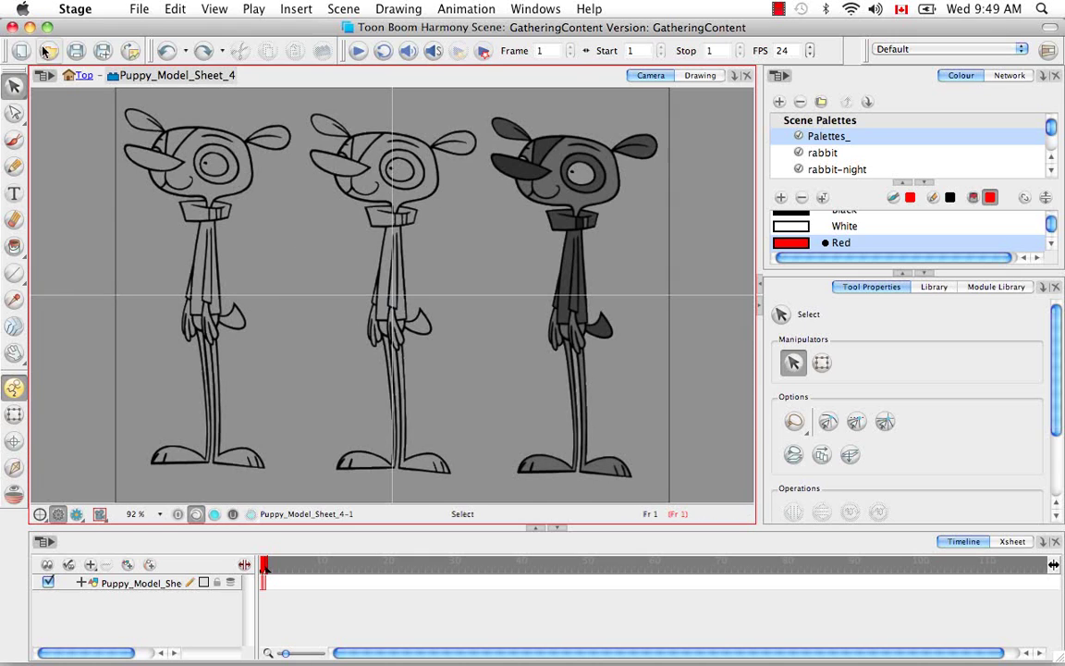
{"action": "left_click", "coordinate": [80, 77]}
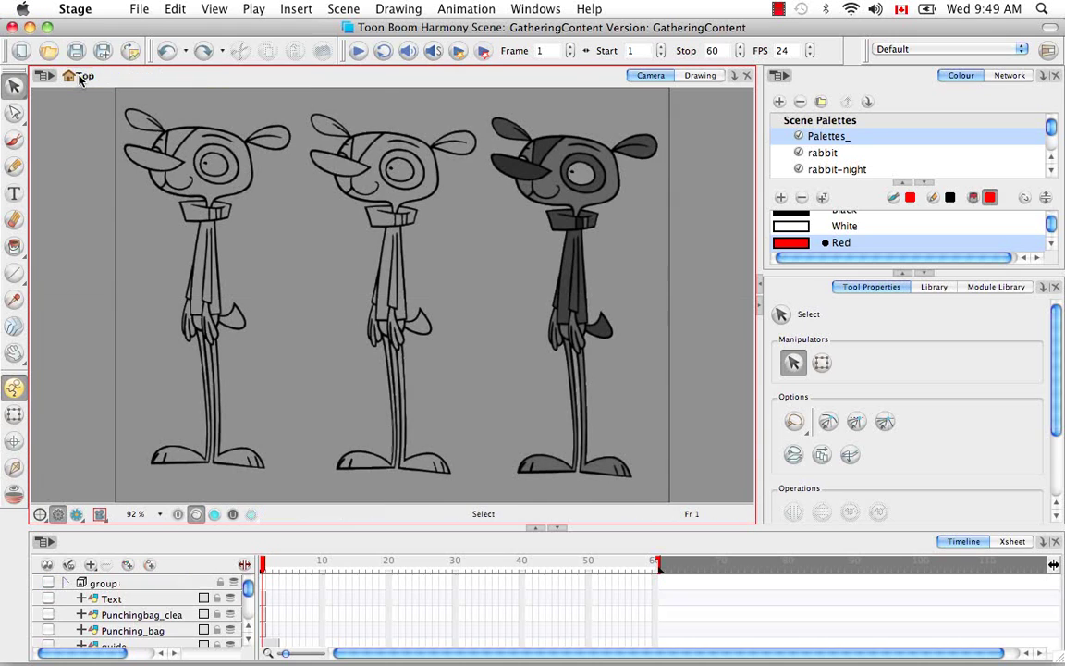